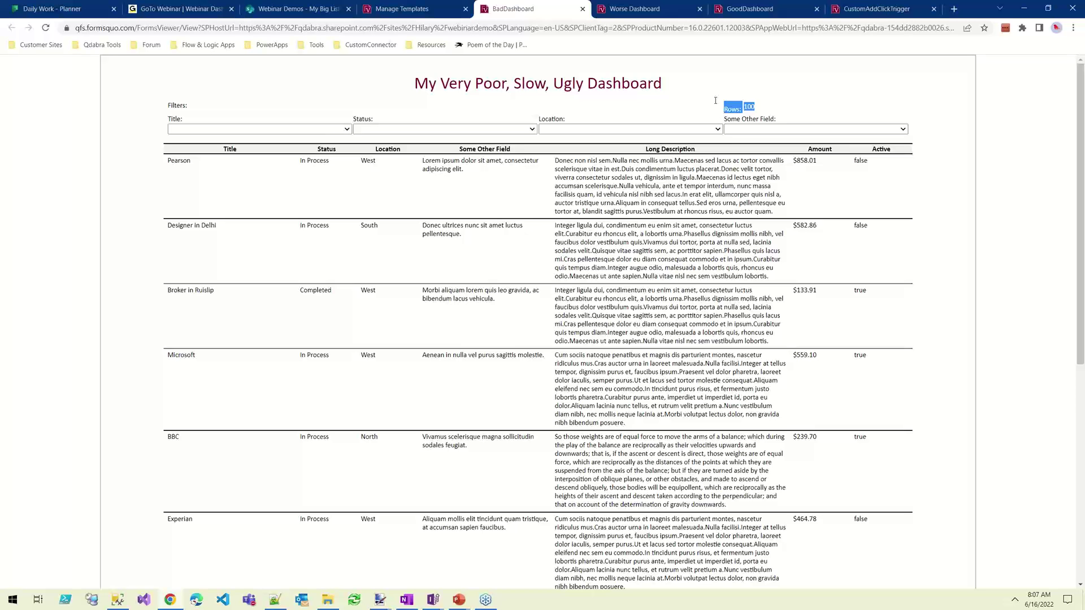
Step: Examine the slow dashboard's row count, its page of rows, and the choices offered by the Title, Location and Some Other Field filters
{"action": "left_click", "coordinate": [807, 115]}
{"action": "left_click_drag", "start_coordinate": [759, 107], "coordinate": [721, 107]}
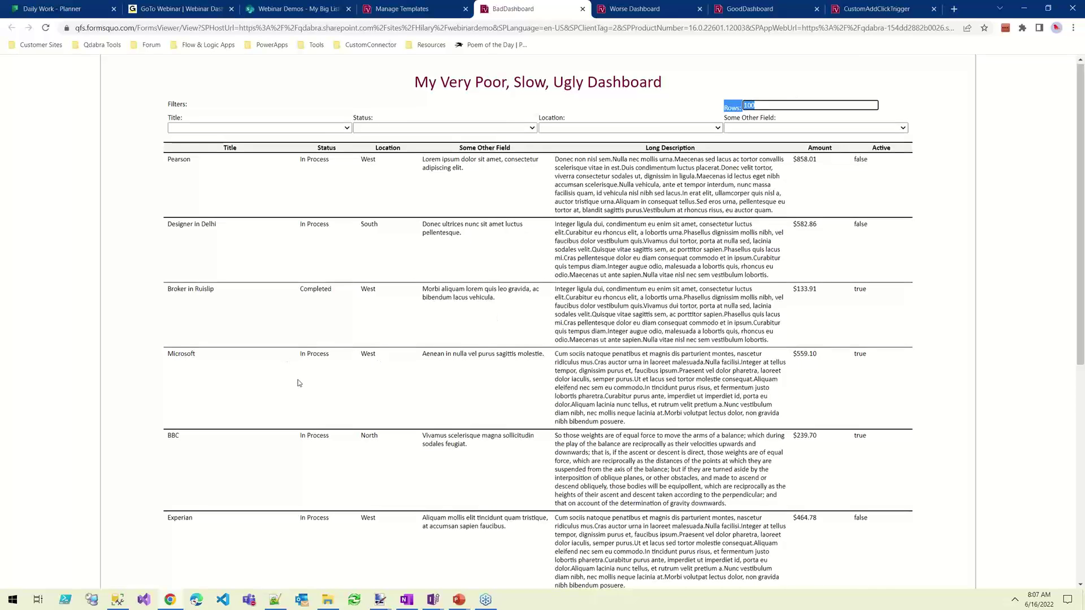
{"action": "scroll", "coordinate": [299, 383], "scroll_direction": "down", "scroll_amount": 7}
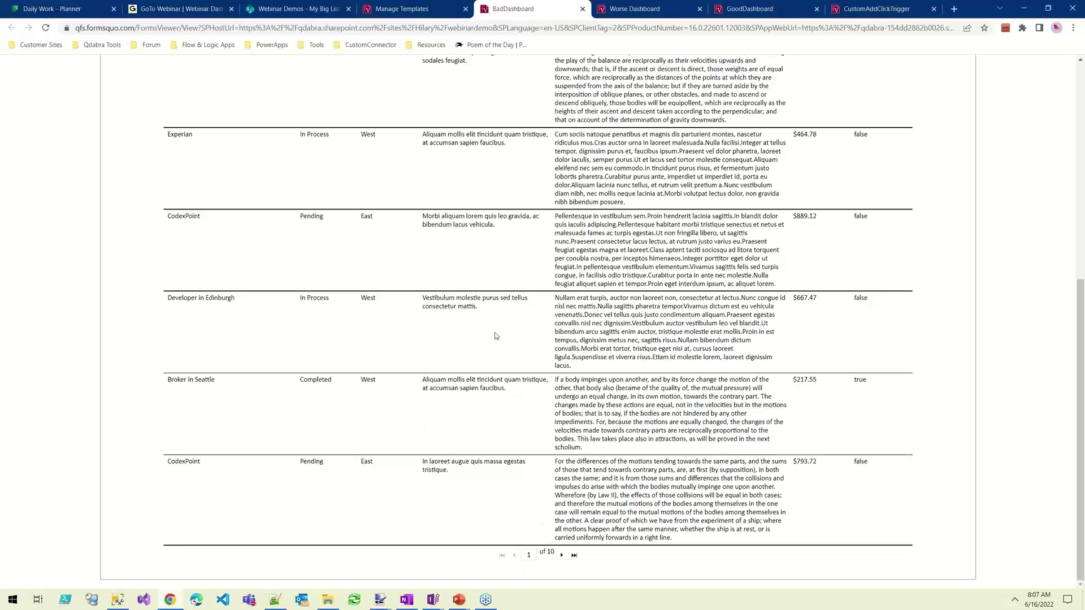
{"action": "scroll", "coordinate": [496, 339], "scroll_direction": "up", "scroll_amount": 7}
{"action": "left_click", "coordinate": [346, 130]}
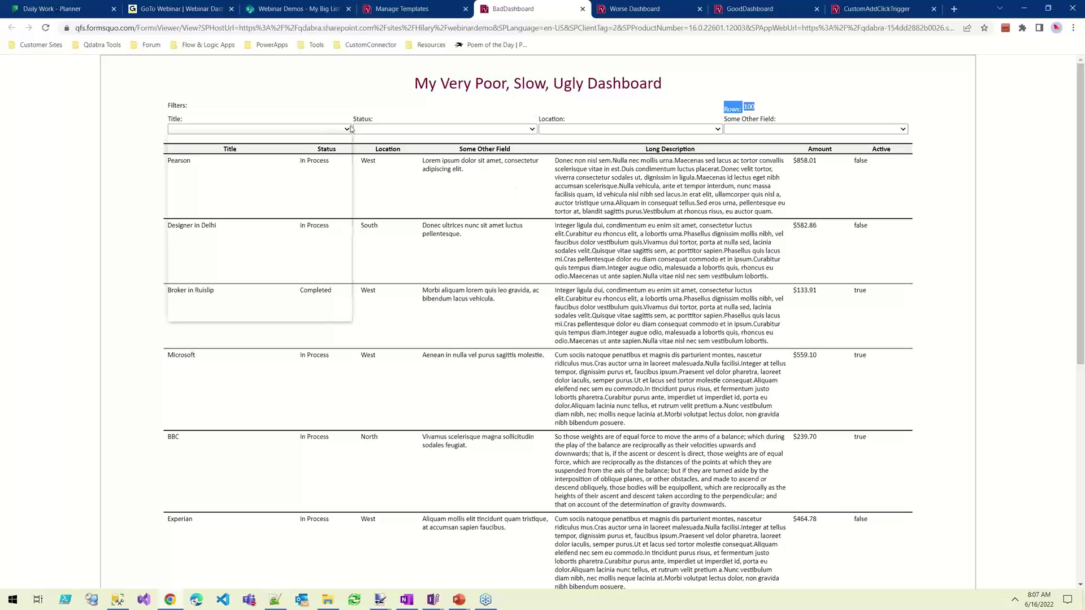
{"action": "left_click_drag", "start_coordinate": [345, 157], "coordinate": [353, 255]}
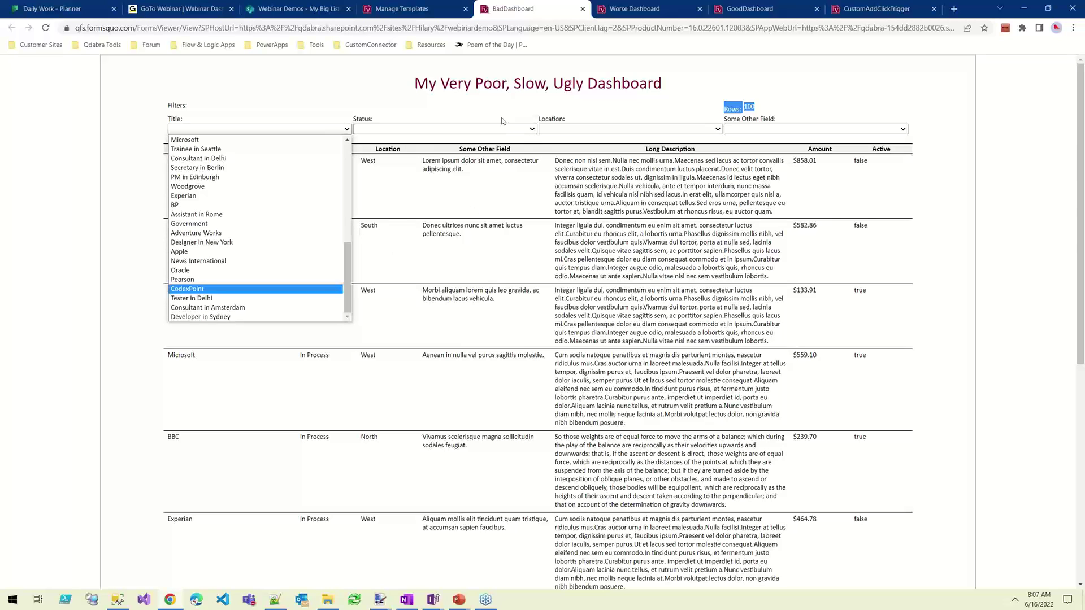
{"action": "left_click", "coordinate": [483, 129]}
{"action": "left_click", "coordinate": [594, 134]}
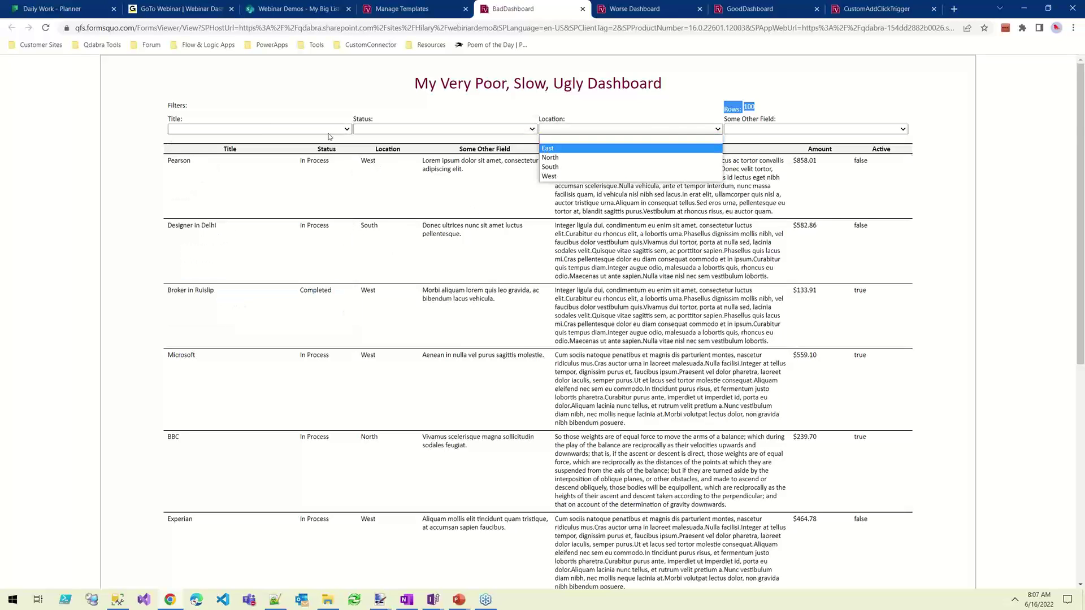
{"action": "left_click", "coordinate": [738, 130]}
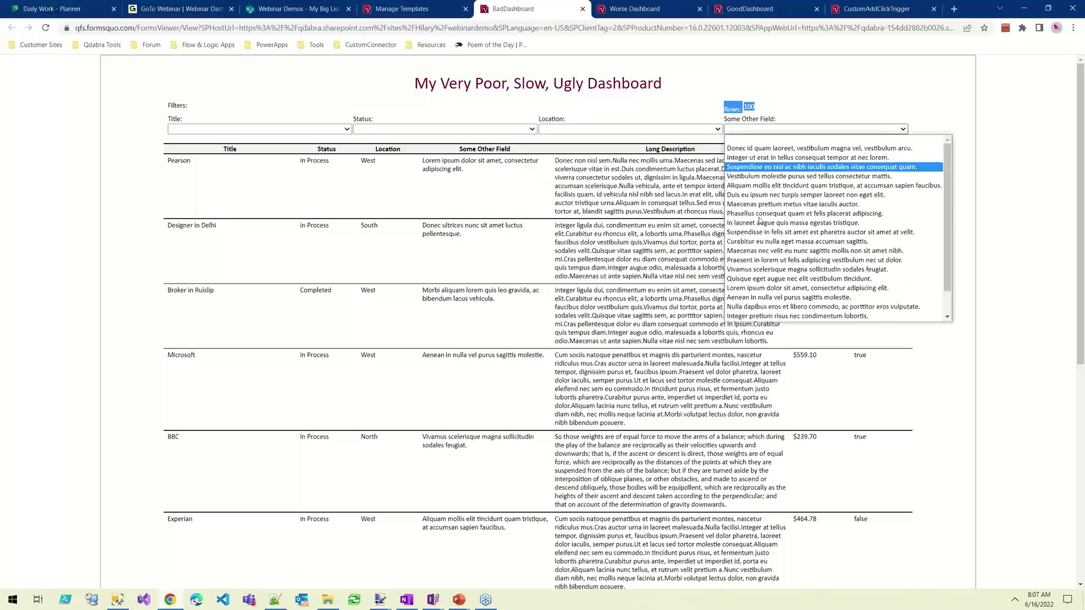
{"action": "left_click", "coordinate": [762, 131]}
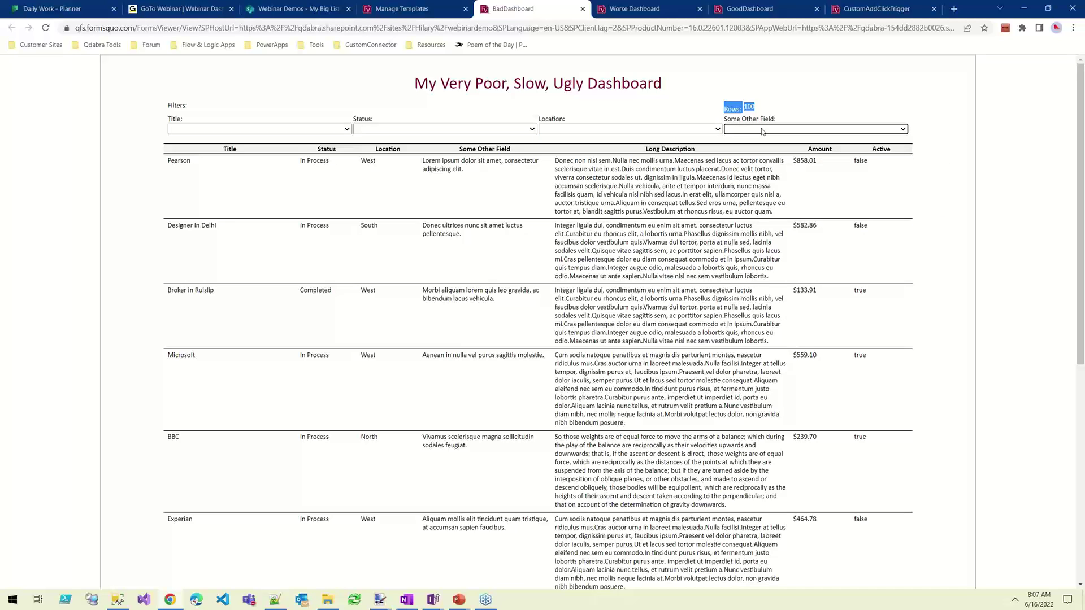
Step: Filter the slow dashboard by the title Assistant in Rome and reset the Title filter to blank
{"action": "left_click", "coordinate": [268, 134]}
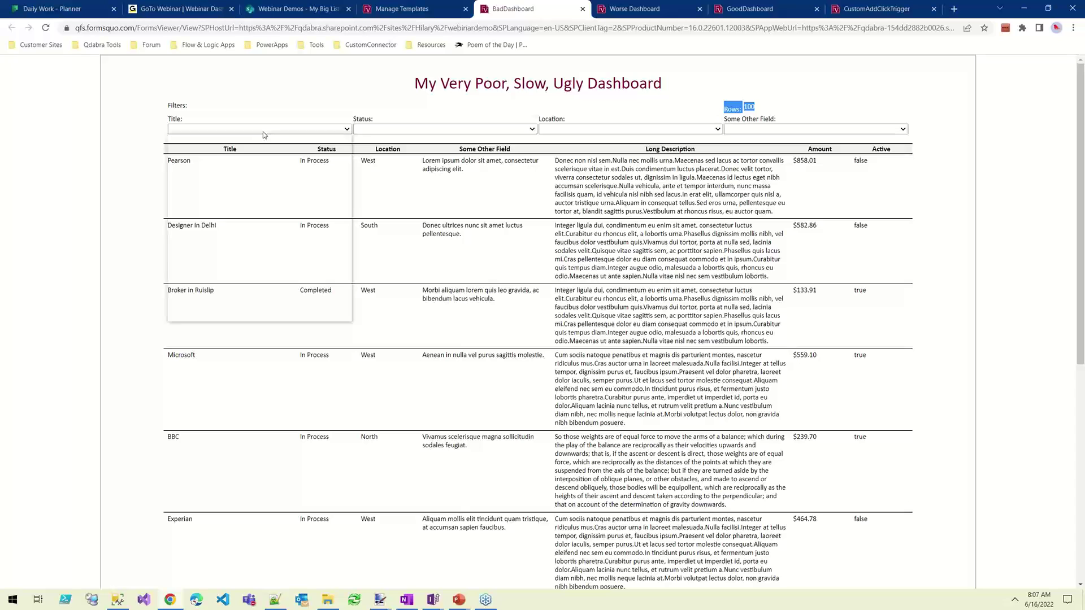
{"action": "left_click_drag", "start_coordinate": [347, 172], "coordinate": [353, 273]}
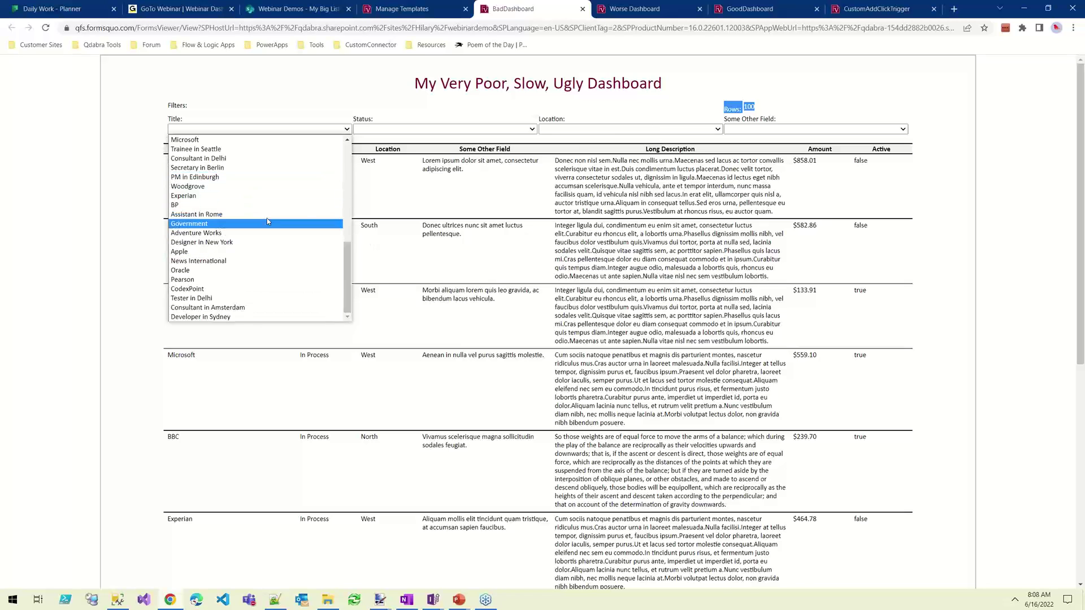
{"action": "left_click", "coordinate": [247, 215]}
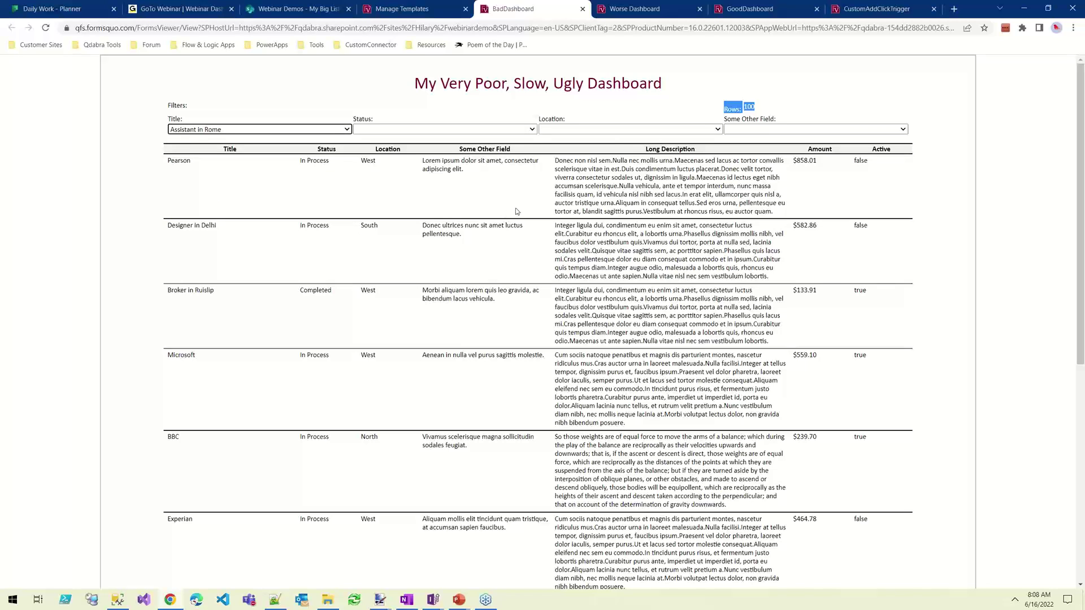
{"action": "left_click", "coordinate": [269, 130]}
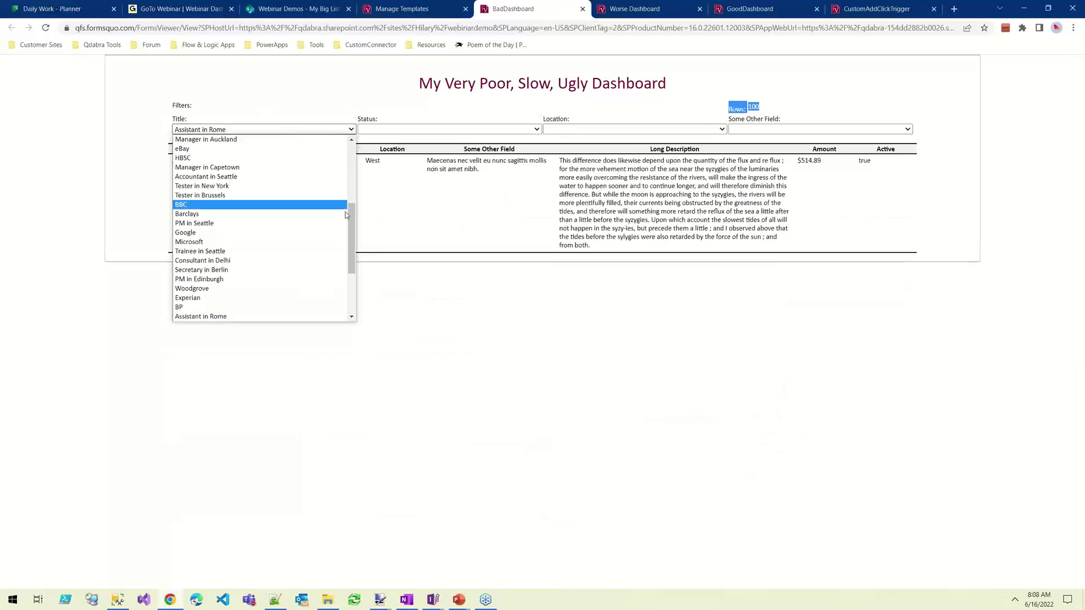
{"action": "scroll", "coordinate": [247, 214], "scroll_direction": "up", "scroll_amount": 5}
{"action": "left_click", "coordinate": [241, 143]}
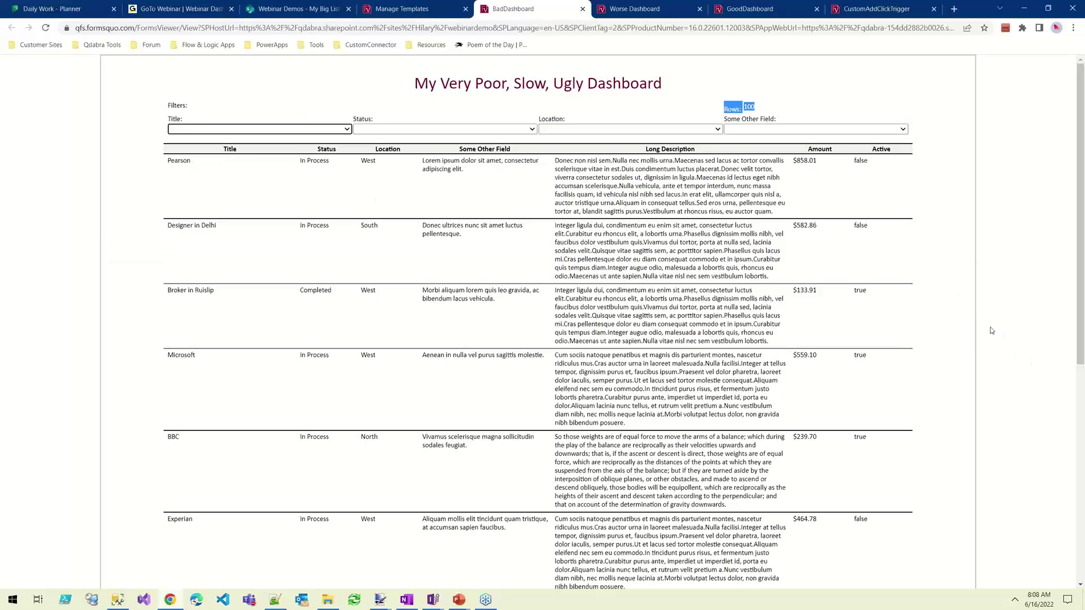
Step: Go to the second page of the unfiltered table and review its rows
{"action": "scroll", "coordinate": [625, 442], "scroll_direction": "down", "scroll_amount": 7}
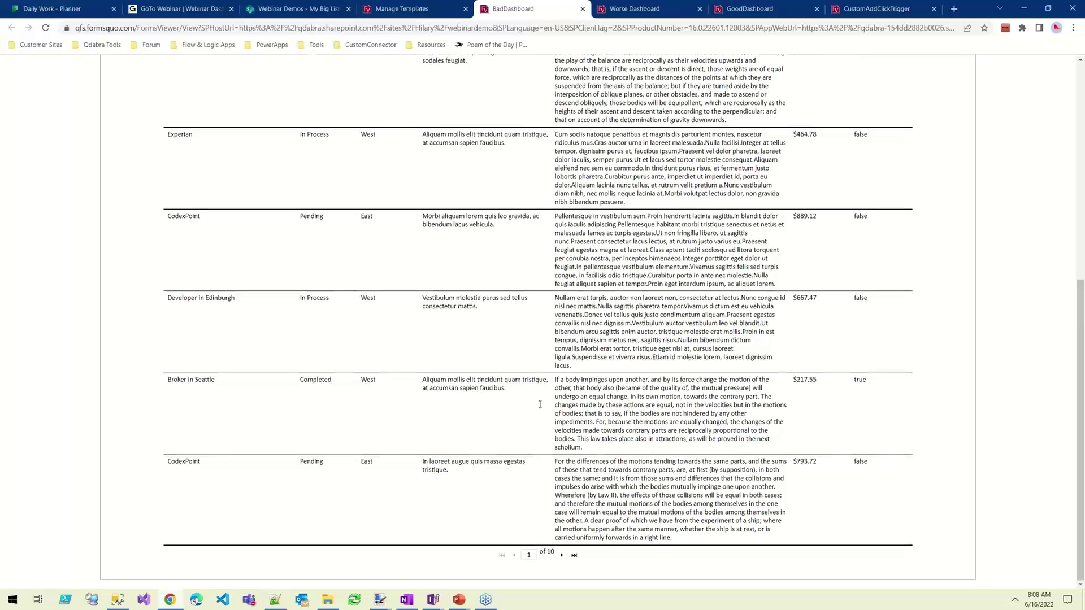
{"action": "left_click", "coordinate": [563, 555]}
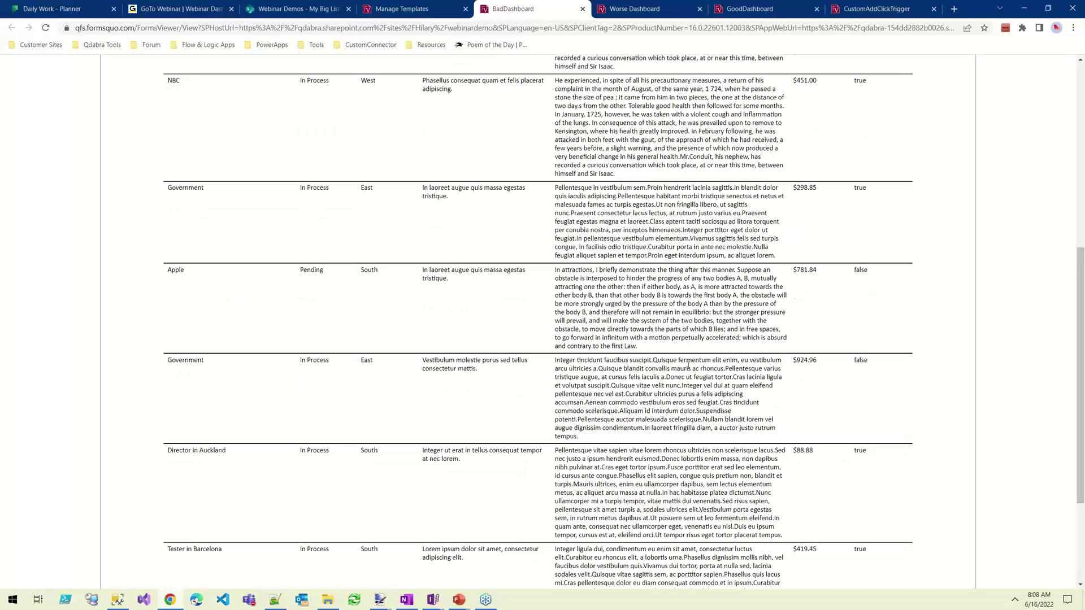
{"action": "scroll", "coordinate": [688, 366], "scroll_direction": "down", "scroll_amount": 3}
{"action": "scroll", "coordinate": [689, 366], "scroll_direction": "up", "scroll_amount": 10}
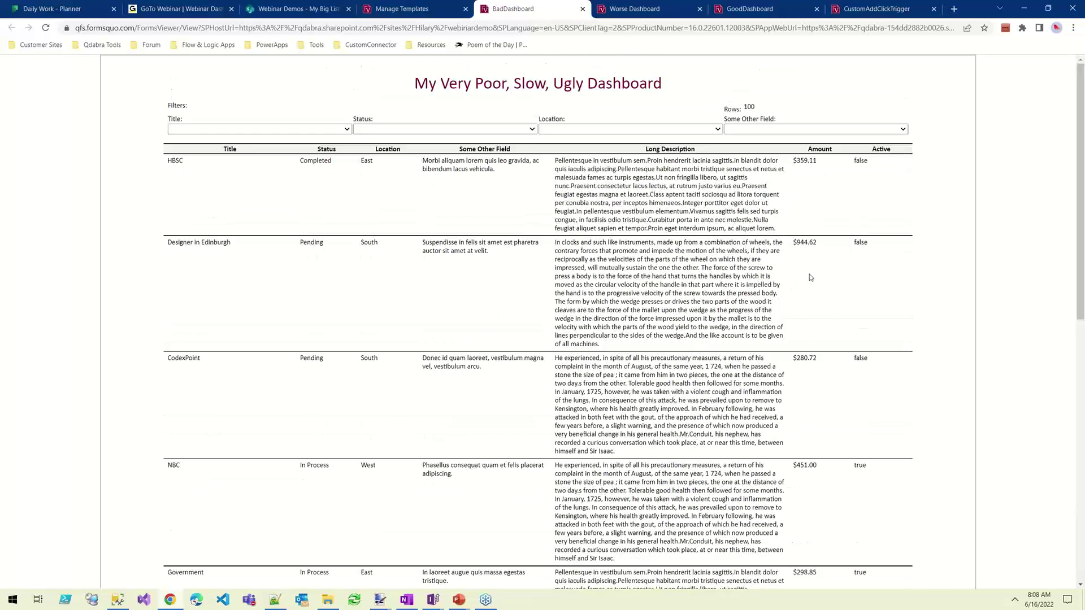
Step: Filter the slow dashboard by the location East and review the matching rows down to the page navigation
{"action": "left_click", "coordinate": [632, 129]}
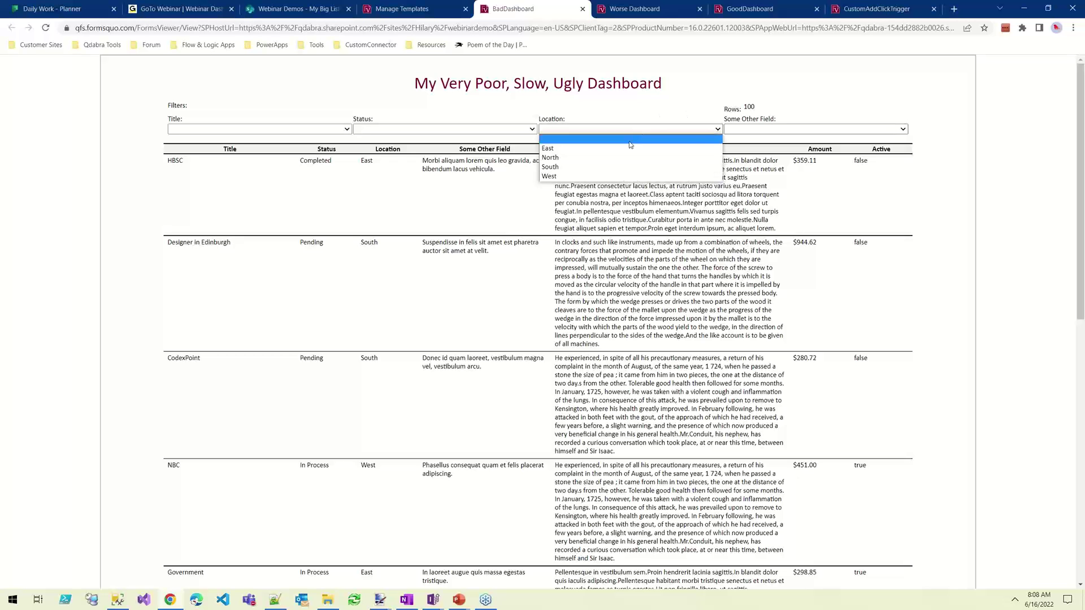
{"action": "left_click", "coordinate": [601, 149]}
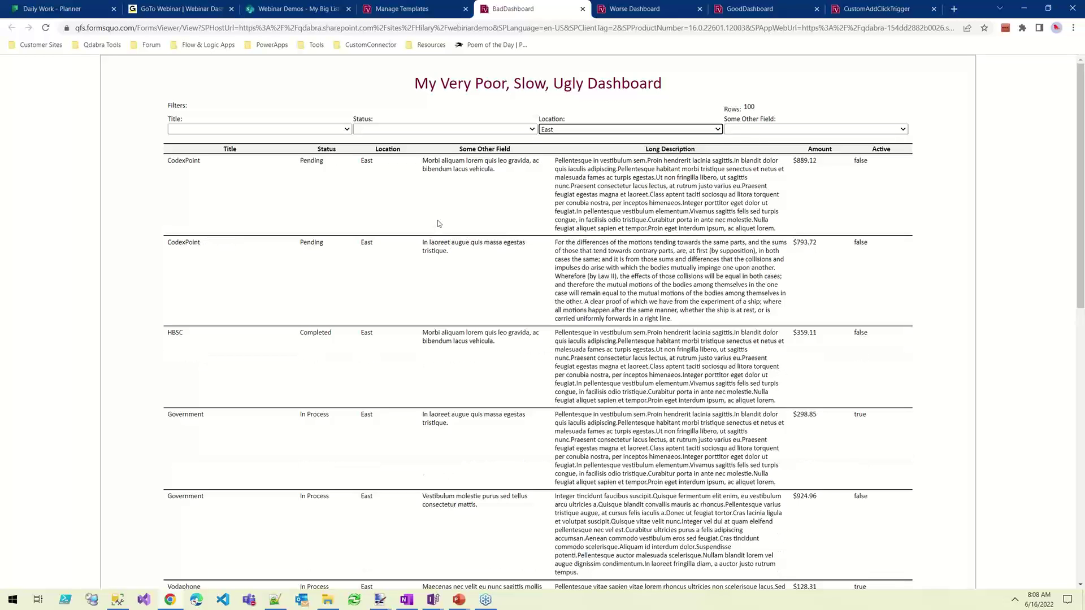
{"action": "scroll", "coordinate": [700, 460], "scroll_direction": "down", "scroll_amount": 8}
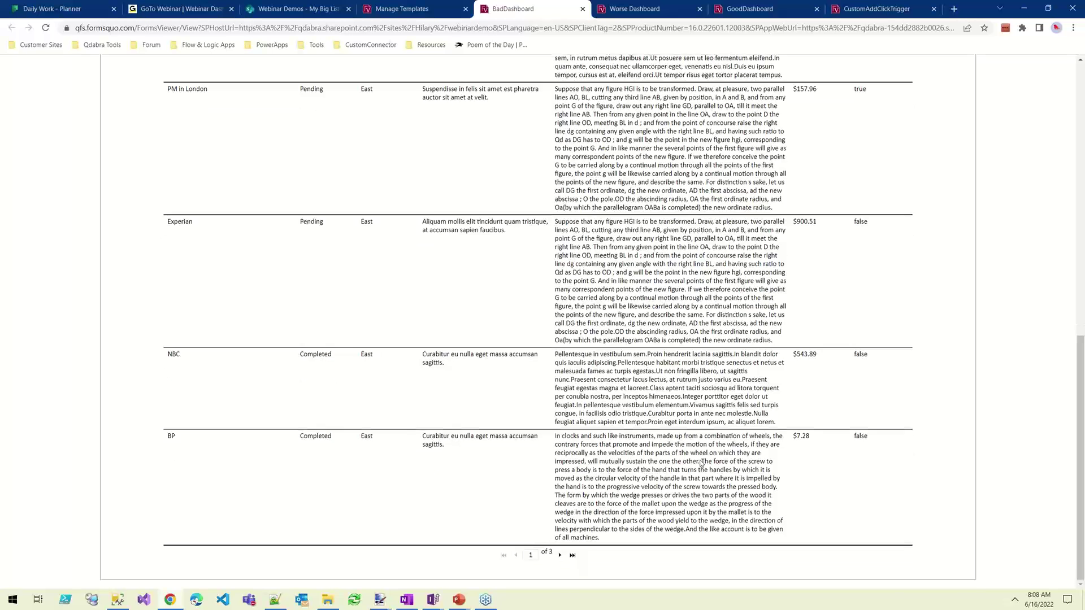
Step: Switch to the Worse Dashboard and examine its row count, table rows and number of pages
{"action": "left_click", "coordinate": [644, 12]}
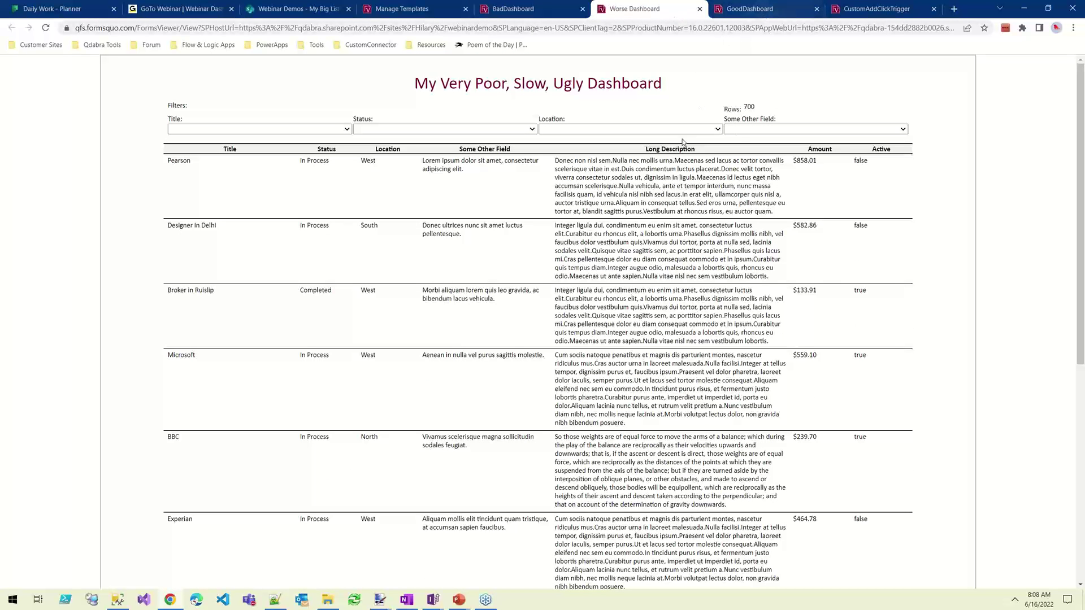
{"action": "left_click_drag", "start_coordinate": [765, 109], "coordinate": [725, 110]}
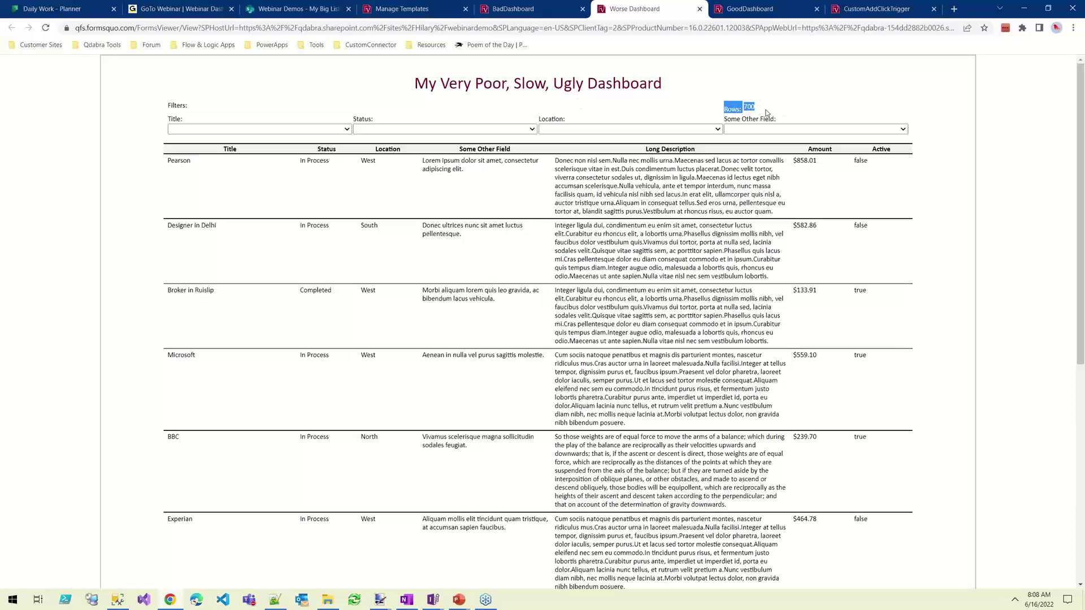
{"action": "scroll", "coordinate": [595, 288], "scroll_direction": "down", "scroll_amount": 7}
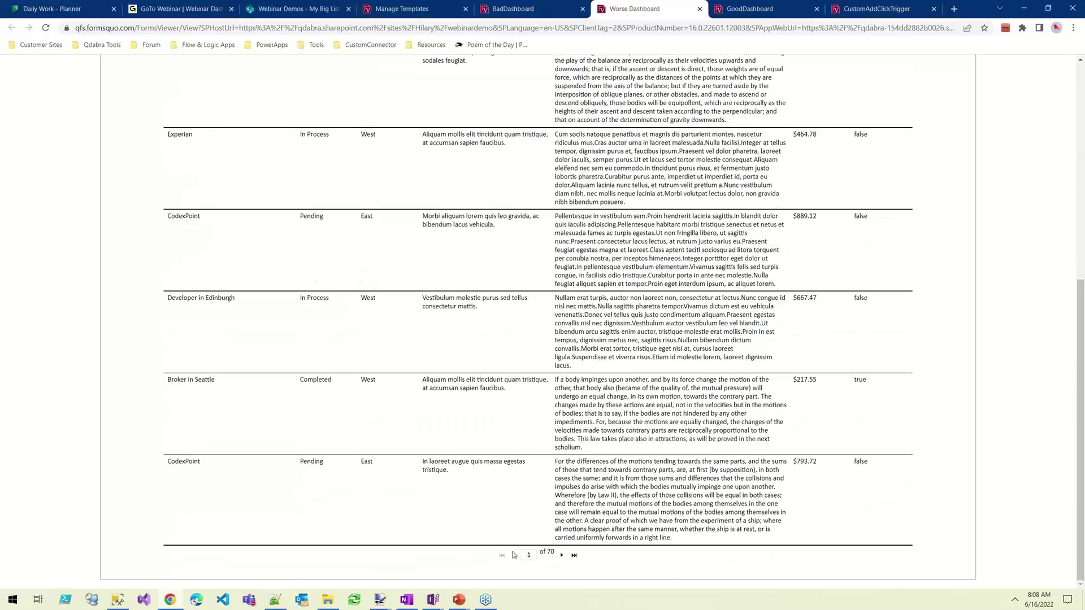
{"action": "scroll", "coordinate": [616, 283], "scroll_direction": "up", "scroll_amount": 8}
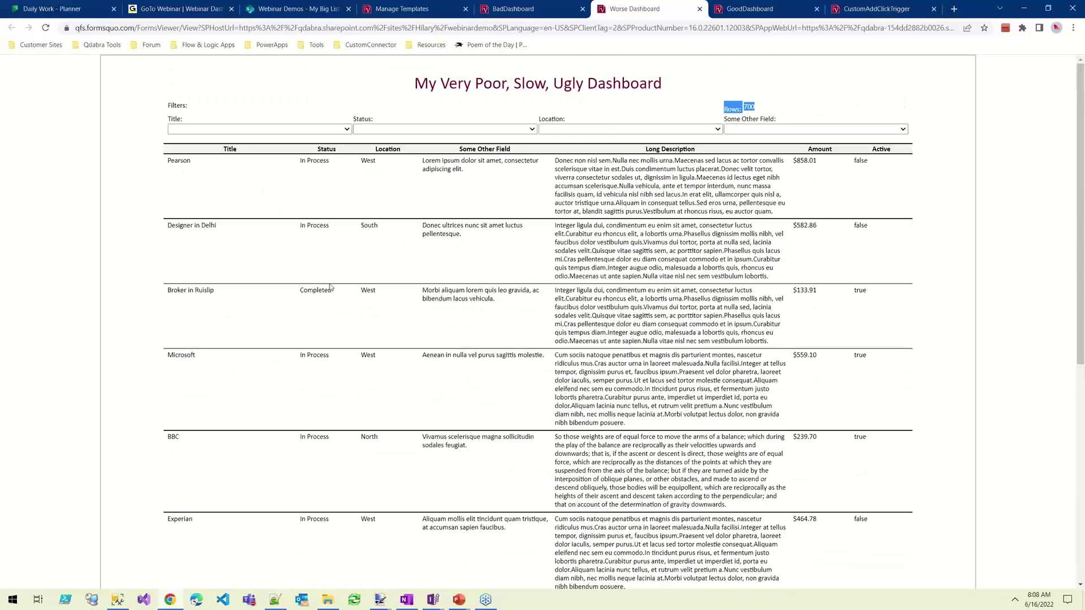
{"action": "scroll", "coordinate": [642, 424], "scroll_direction": "down", "scroll_amount": 7}
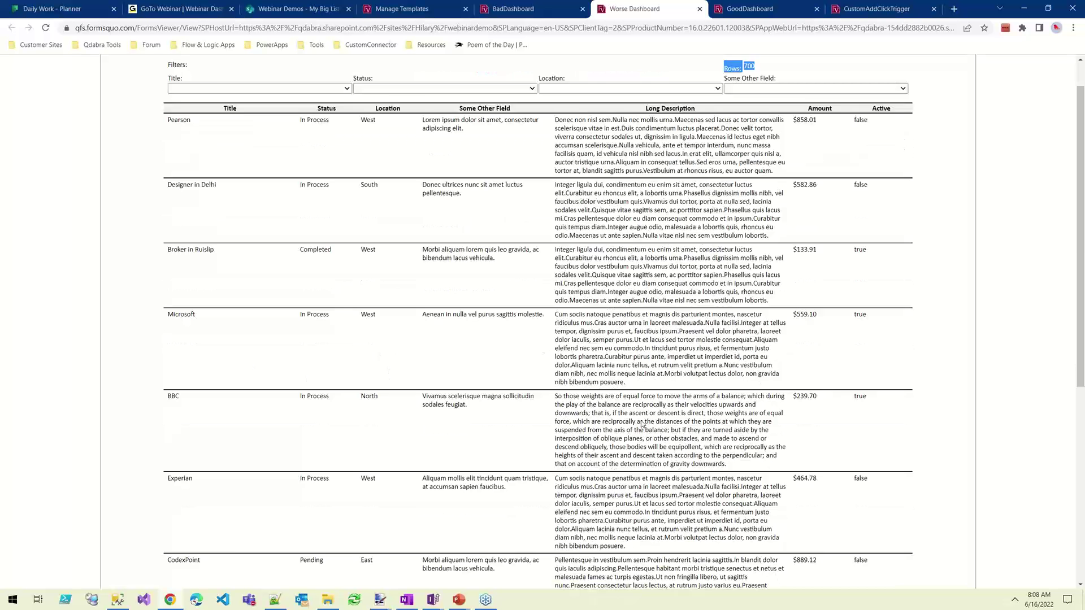
{"action": "scroll", "coordinate": [688, 287], "scroll_direction": "up", "scroll_amount": 8}
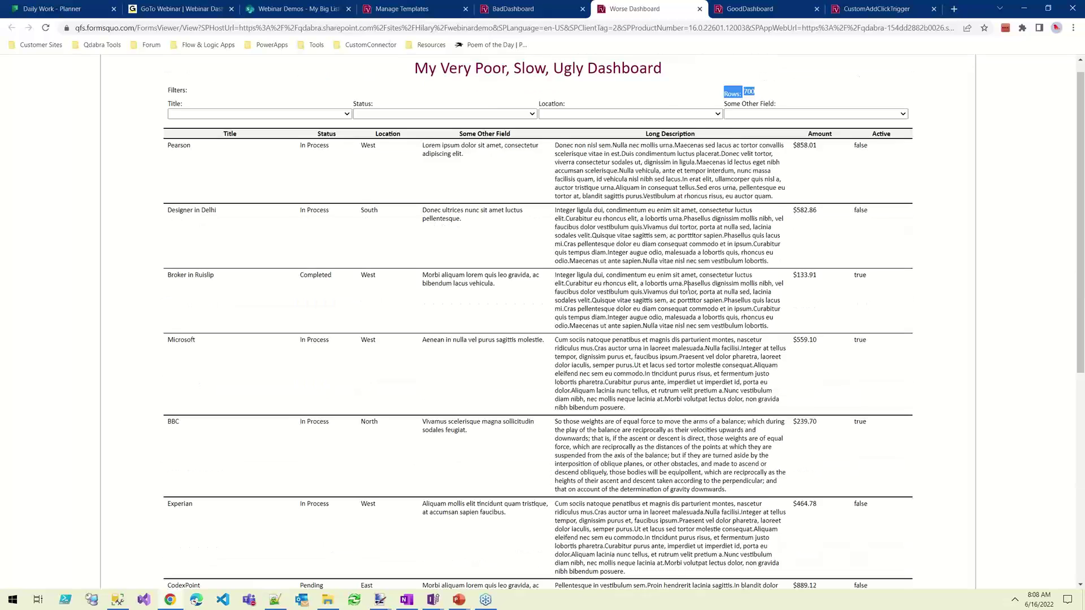
Step: Filter the Worse Dashboard by the title Developer in Sydney, choosing to wait for the unresponsive page
{"action": "left_click", "coordinate": [253, 129]}
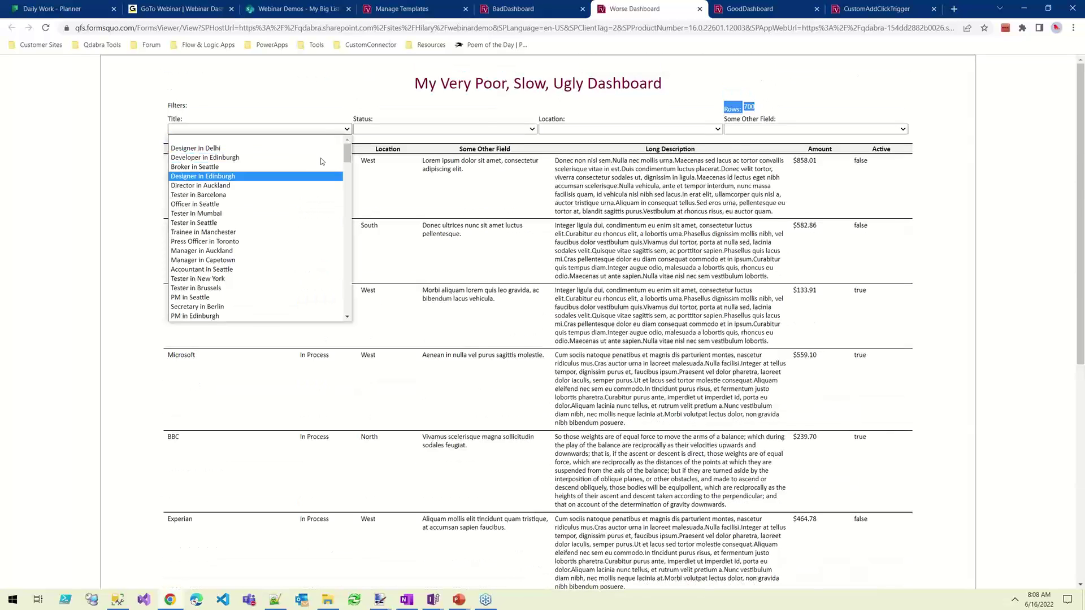
{"action": "scroll", "coordinate": [350, 177], "scroll_direction": "down", "scroll_amount": 3}
{"action": "scroll", "coordinate": [350, 177], "scroll_direction": "down", "scroll_amount": 10}
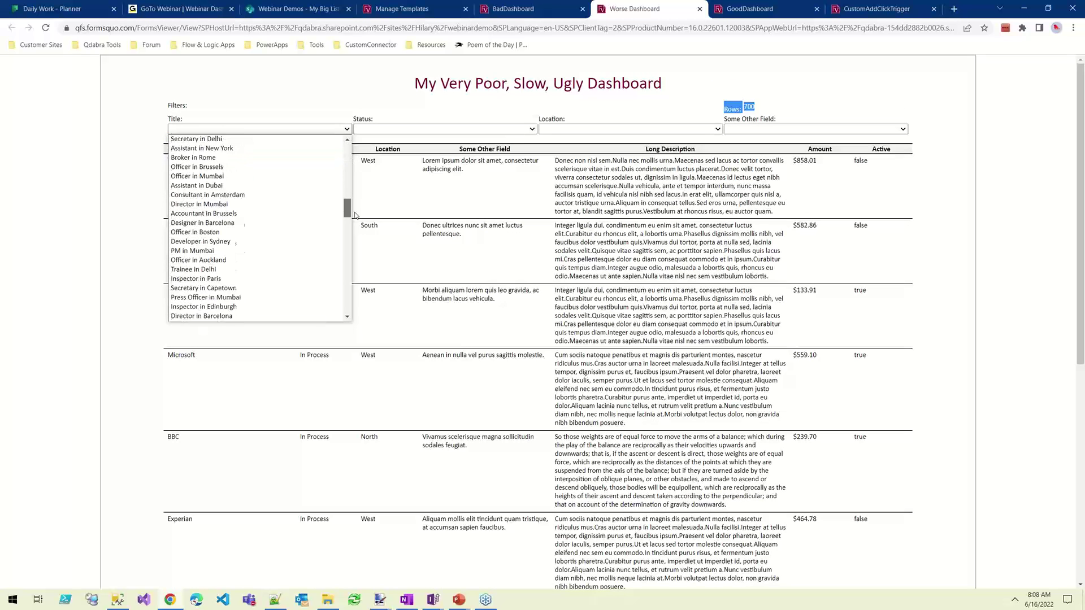
{"action": "left_click", "coordinate": [241, 204]}
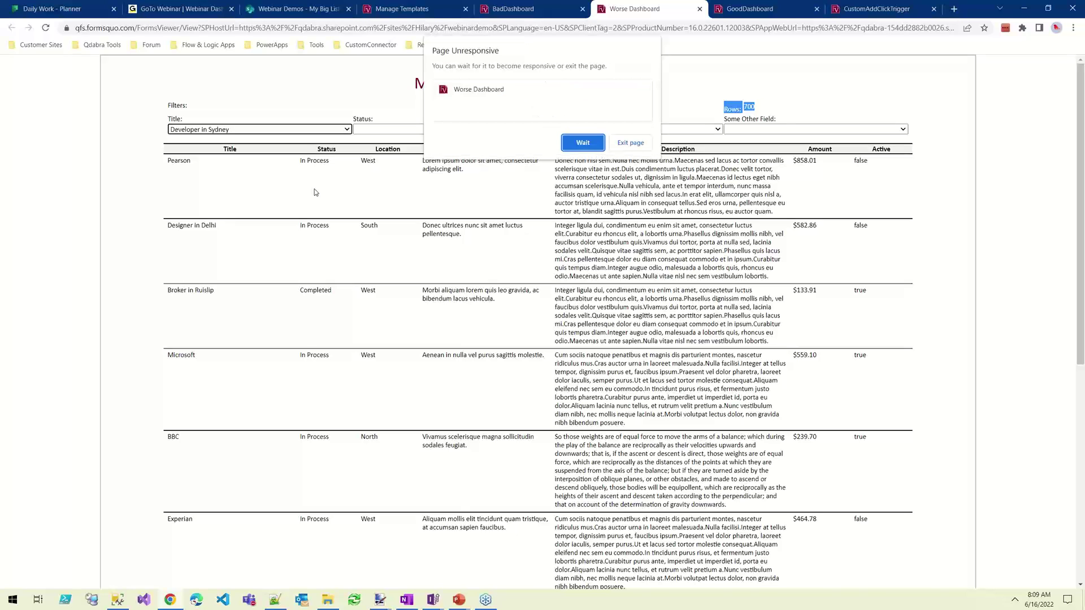
{"action": "left_click", "coordinate": [586, 143]}
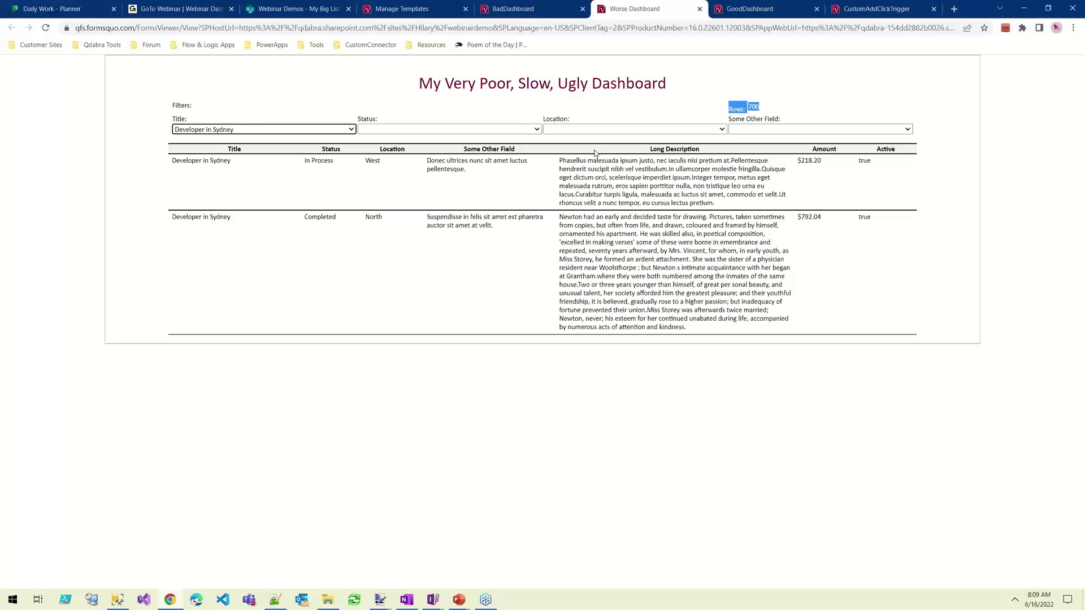
{"action": "left_click", "coordinate": [390, 303]}
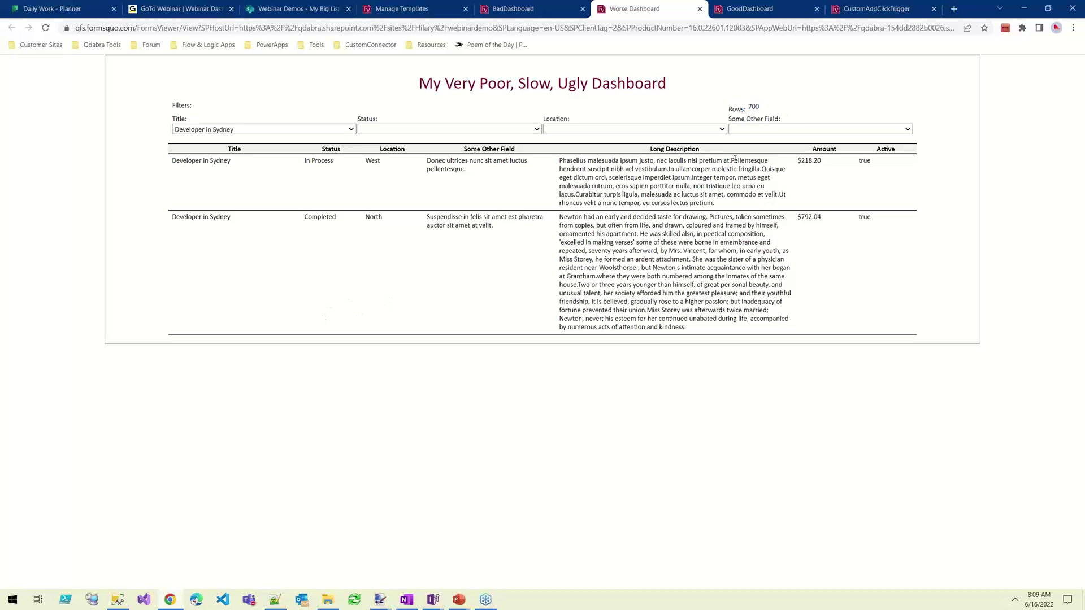
Step: Switch to the GoodDashboard and examine its shaded rows, original data source row count and filtered row count
{"action": "left_click", "coordinate": [772, 16]}
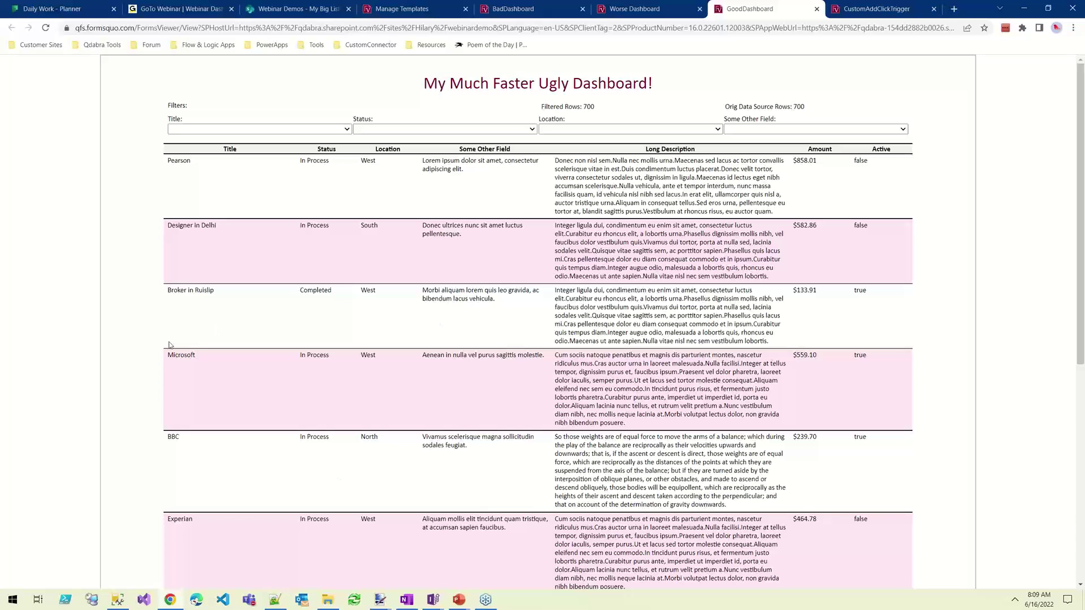
{"action": "scroll", "coordinate": [86, 405], "scroll_direction": "down", "scroll_amount": 3}
{"action": "scroll", "coordinate": [86, 405], "scroll_direction": "down", "scroll_amount": 4}
{"action": "scroll", "coordinate": [85, 405], "scroll_direction": "up", "scroll_amount": 7}
{"action": "left_click_drag", "start_coordinate": [806, 108], "coordinate": [568, 103]}
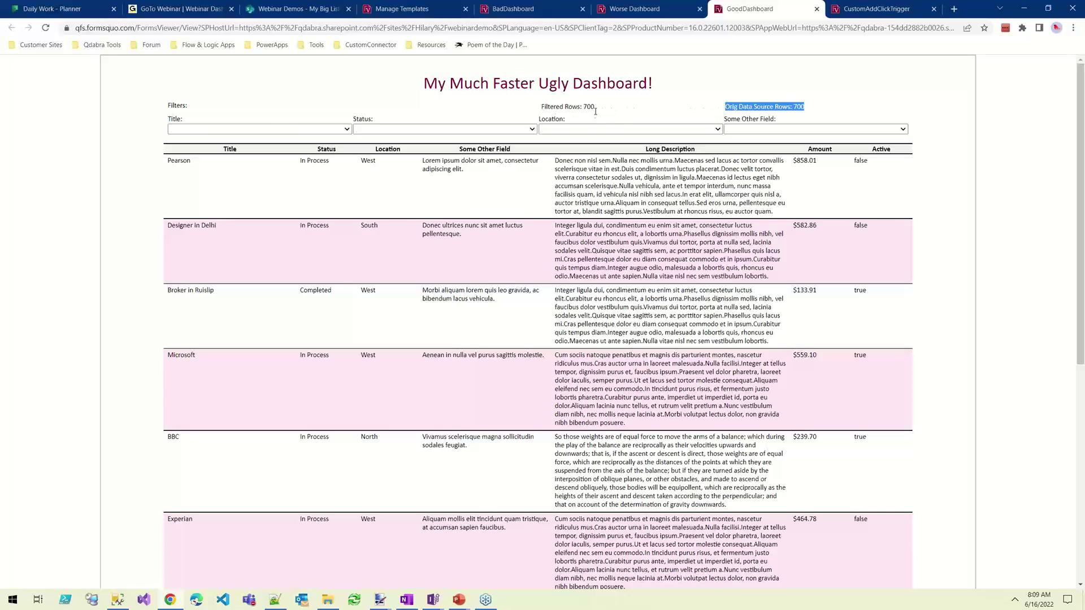
Step: Look through the sorted Title choices and filter the faster dashboard by the title Apple
{"action": "left_click", "coordinate": [249, 129]}
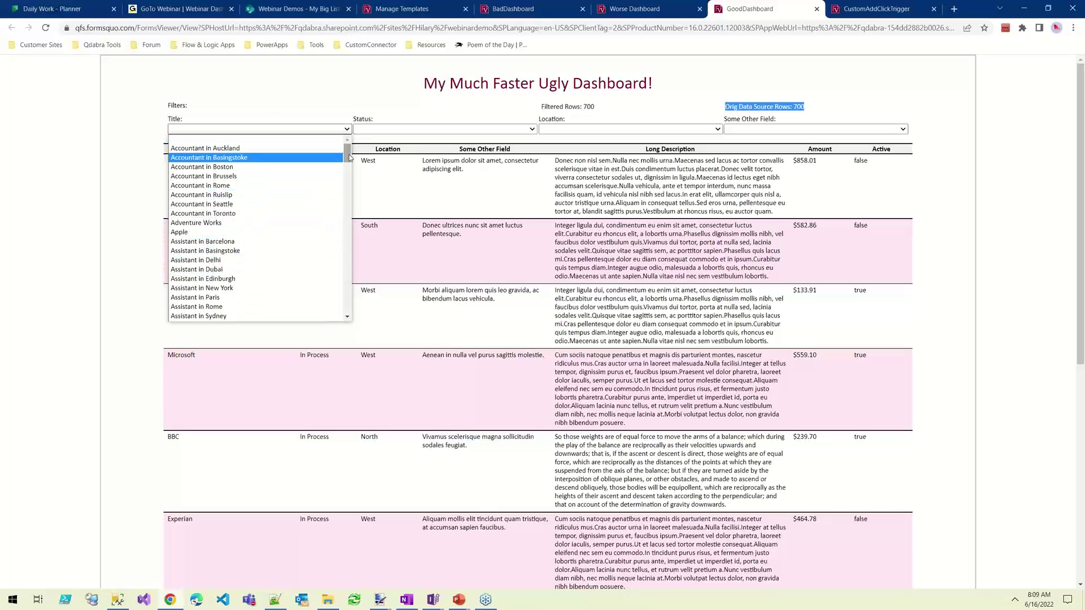
{"action": "scroll", "coordinate": [349, 164], "scroll_direction": "down", "scroll_amount": 15}
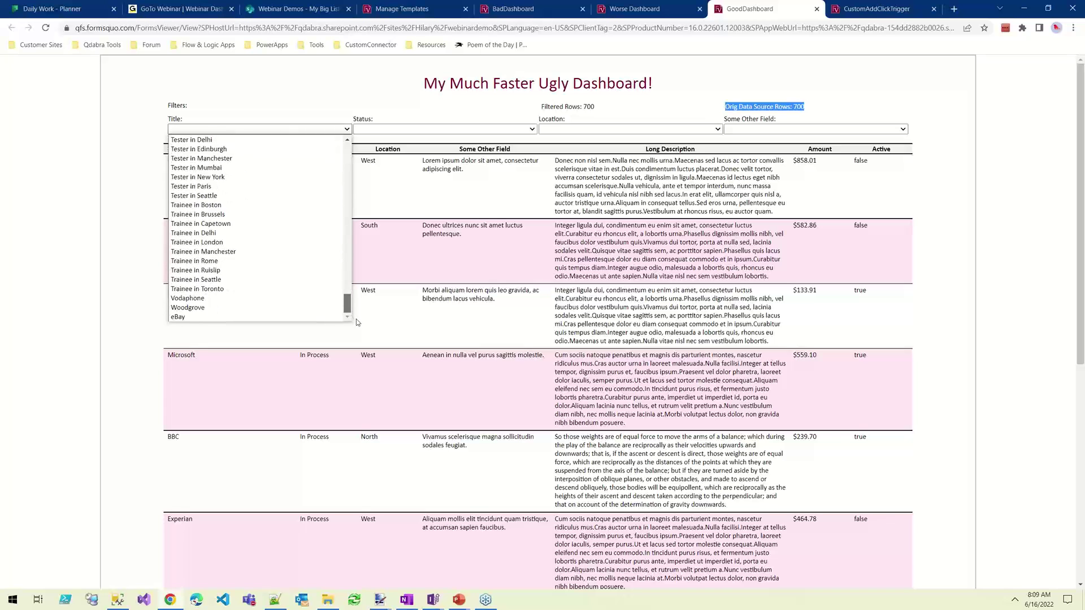
{"action": "scroll", "coordinate": [316, 226], "scroll_direction": "up", "scroll_amount": 15}
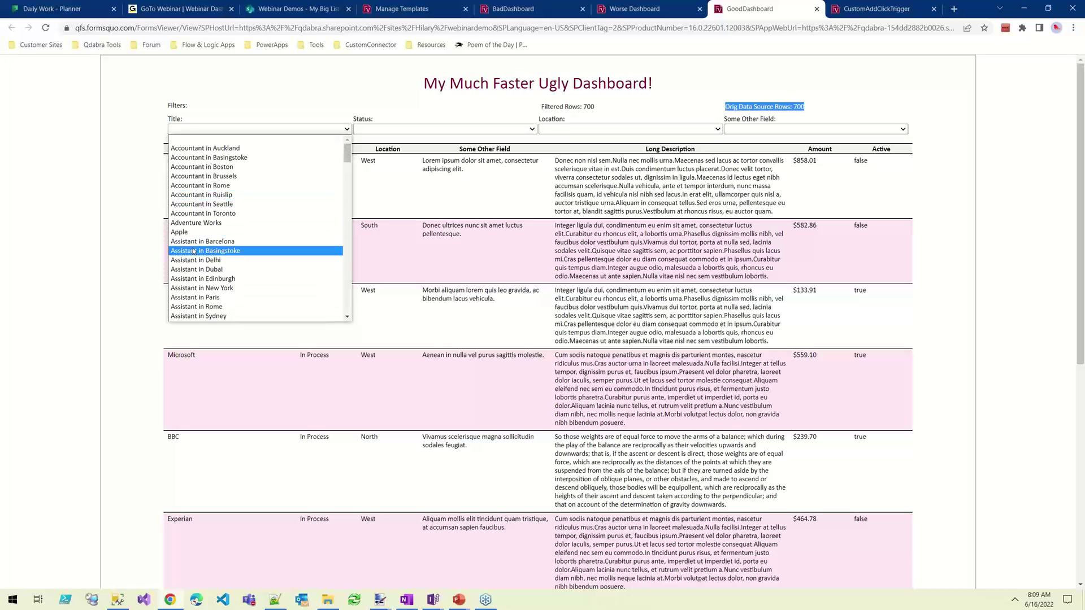
{"action": "left_click", "coordinate": [179, 233]}
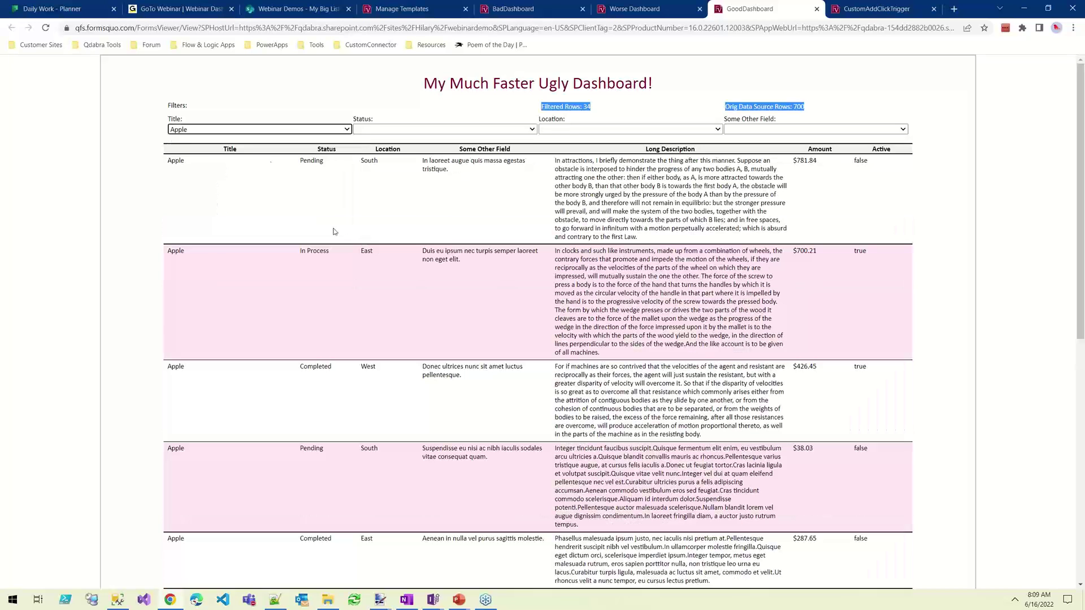
Step: Filter the faster dashboard by the title Accountant in Ruislip, and set the Title filter back to Apple
{"action": "left_click", "coordinate": [278, 130]}
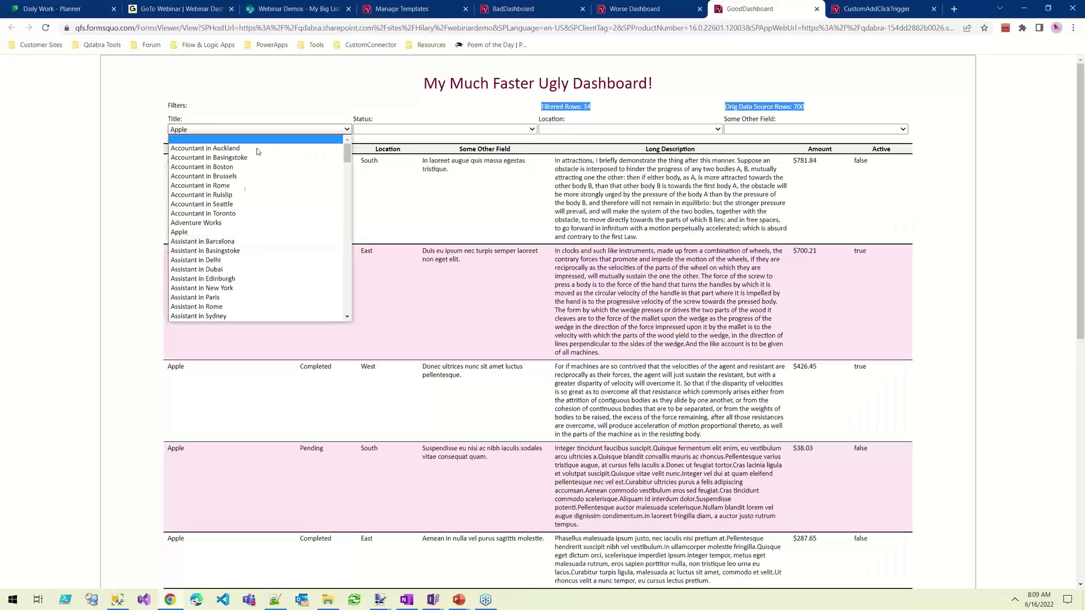
{"action": "left_click", "coordinate": [228, 194]}
{"action": "left_click", "coordinate": [318, 131]}
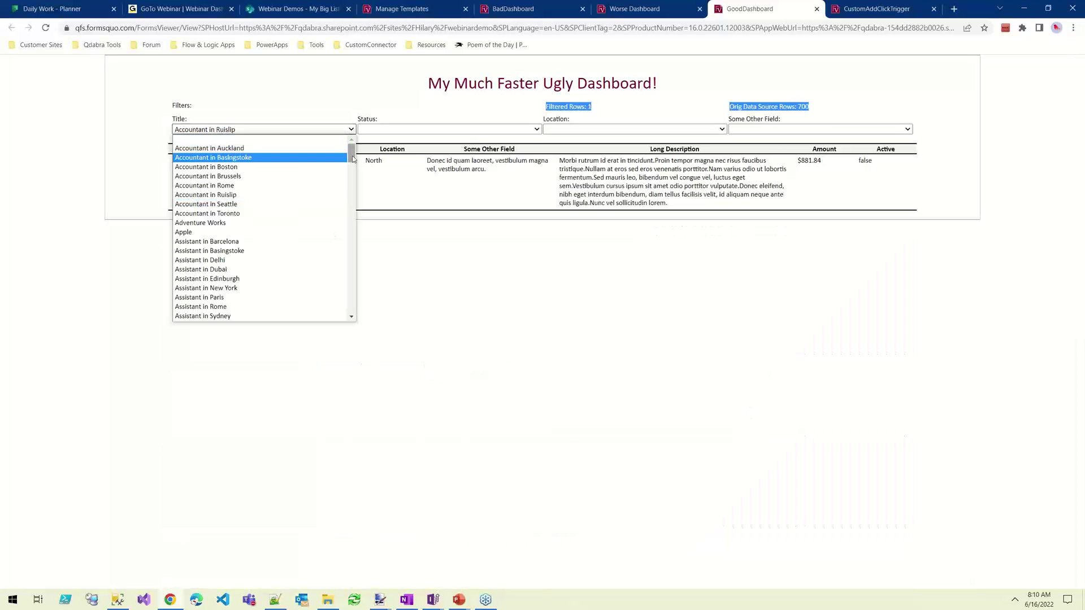
{"action": "scroll", "coordinate": [237, 169], "scroll_direction": "down", "scroll_amount": 4}
{"action": "scroll", "coordinate": [226, 180], "scroll_direction": "up", "scroll_amount": 5}
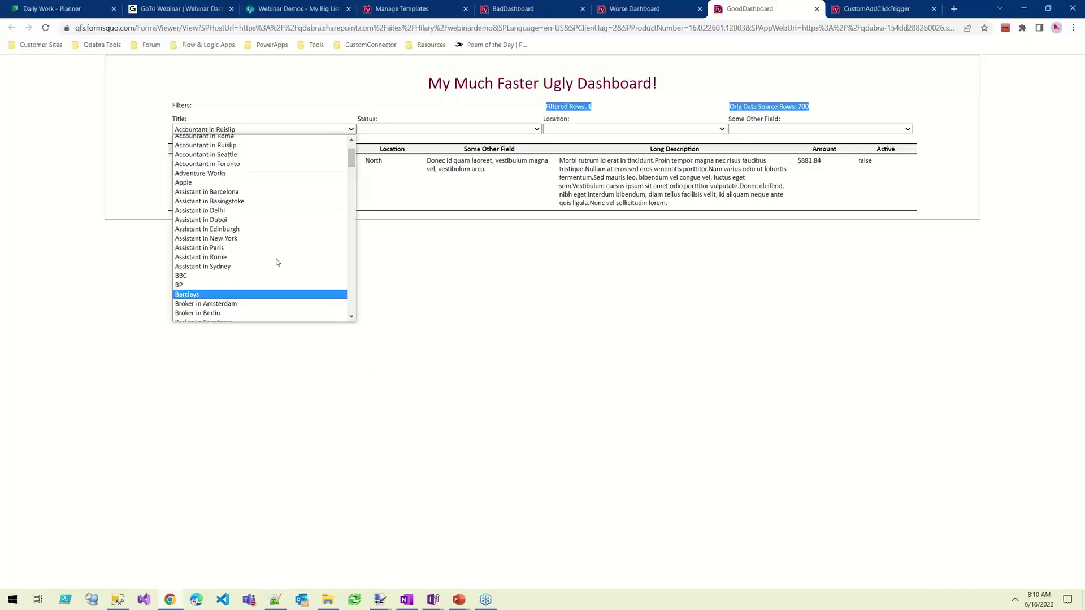
{"action": "left_click", "coordinate": [218, 232]}
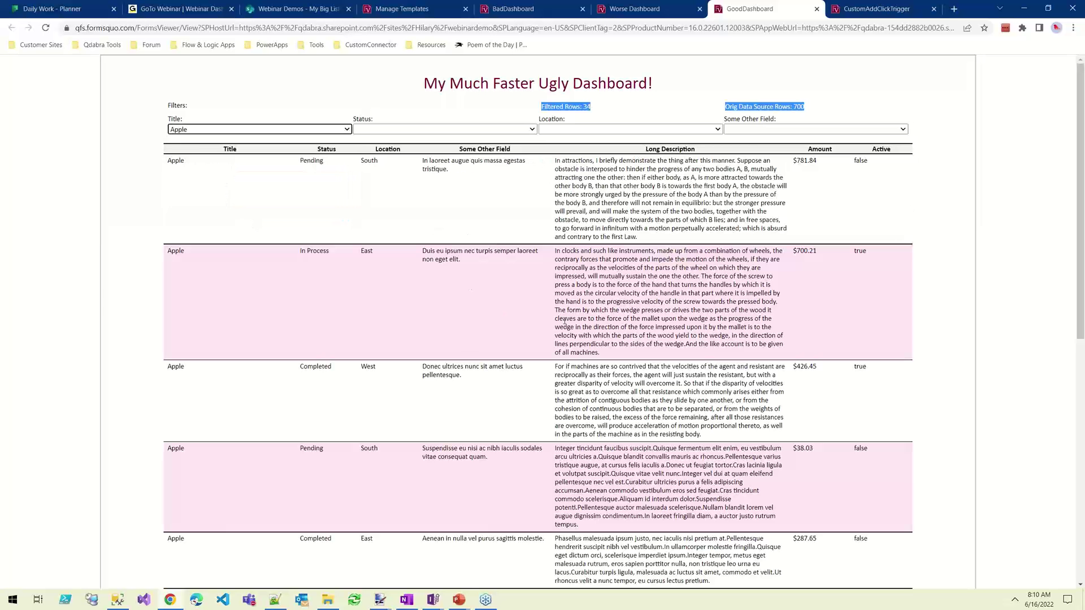
Step: Go to the second page of the Apple results and look through its rows
{"action": "scroll", "coordinate": [564, 322], "scroll_direction": "down", "scroll_amount": 8}
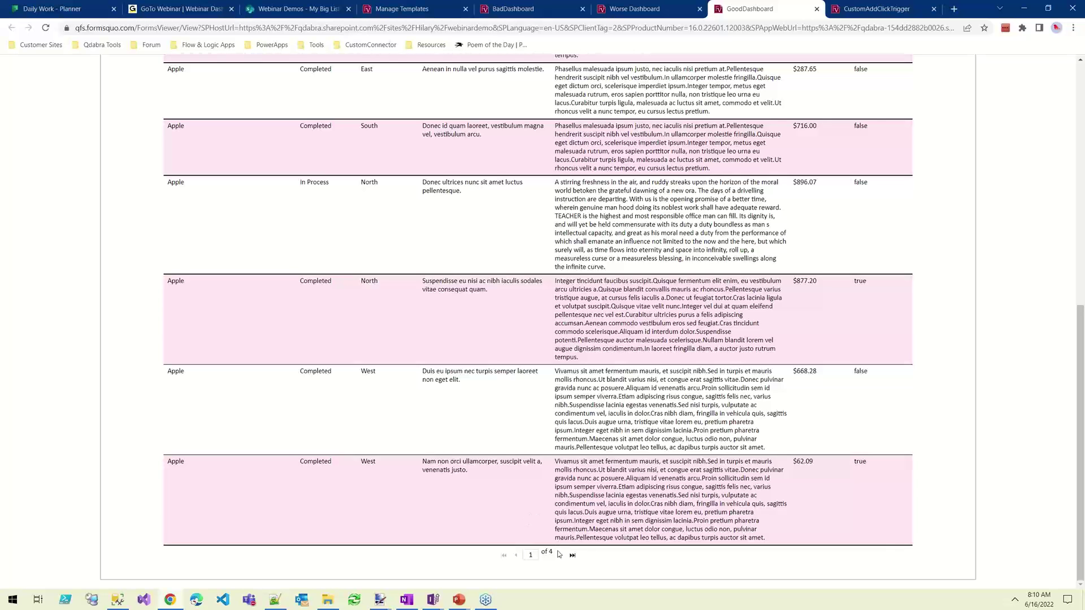
{"action": "left_click", "coordinate": [561, 556]}
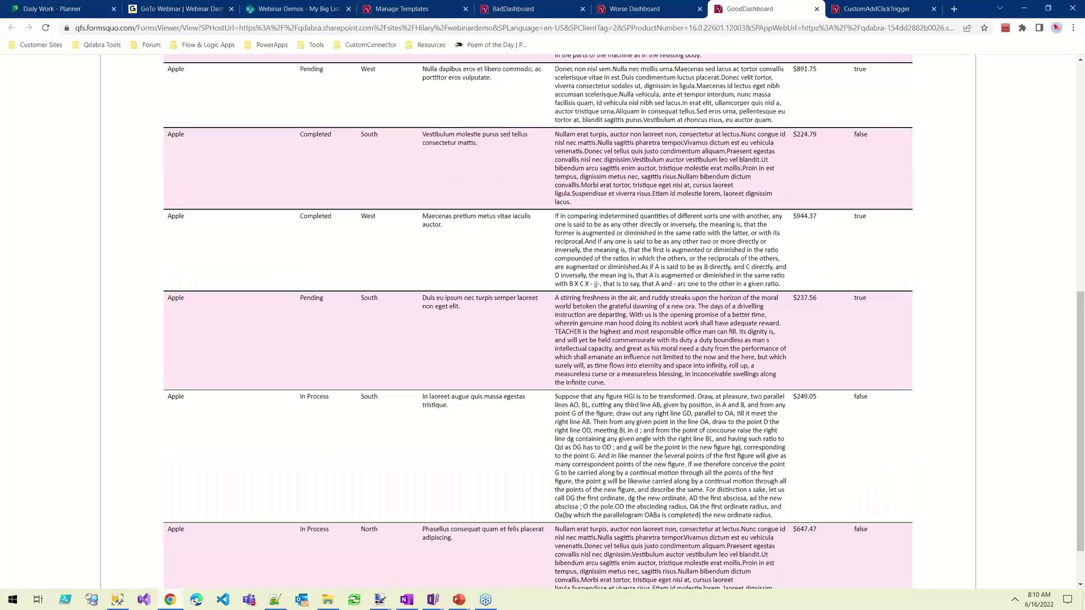
{"action": "scroll", "coordinate": [689, 433], "scroll_direction": "down", "scroll_amount": 1}
{"action": "scroll", "coordinate": [688, 433], "scroll_direction": "up", "scroll_amount": 9}
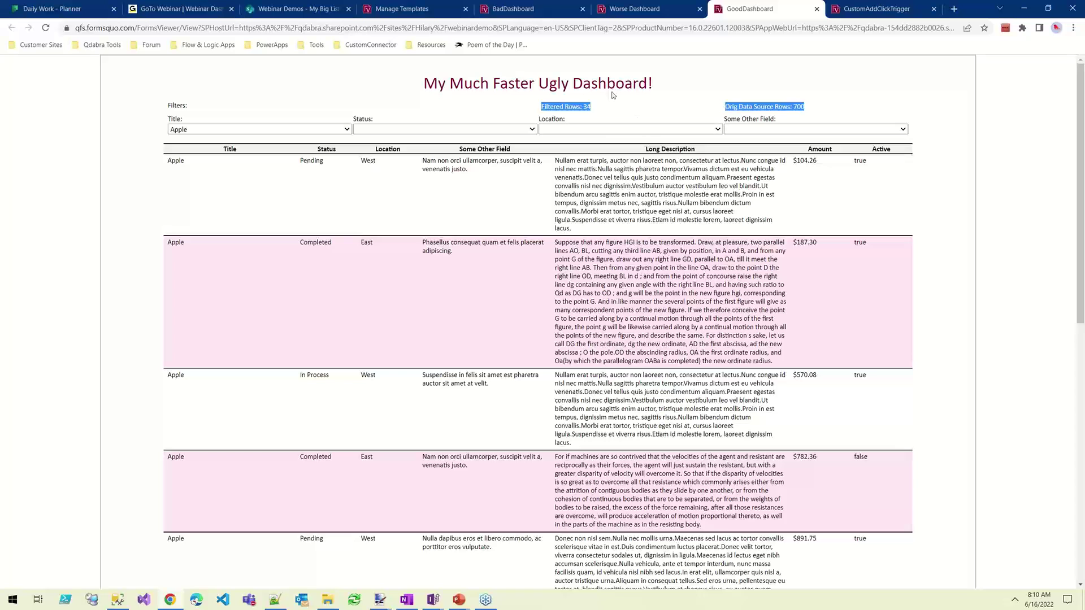
Step: Filter Some Other Field by "Morbi aliquam lorem quis leo gravida, ac bibendum lacus vehicula." and clear the Title filter
{"action": "left_click", "coordinate": [759, 129]}
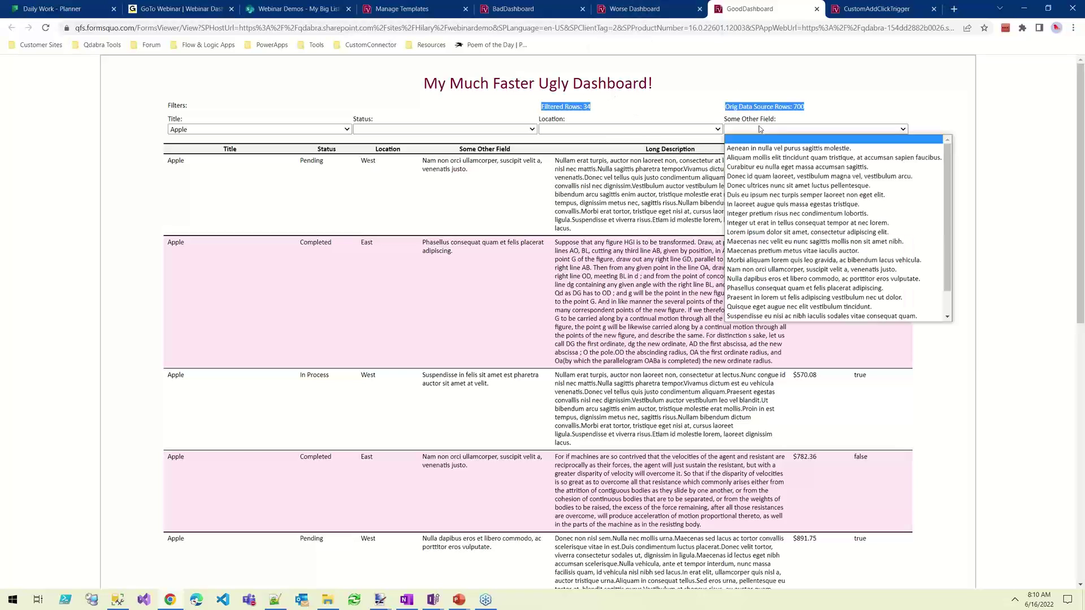
{"action": "left_click", "coordinate": [785, 262]}
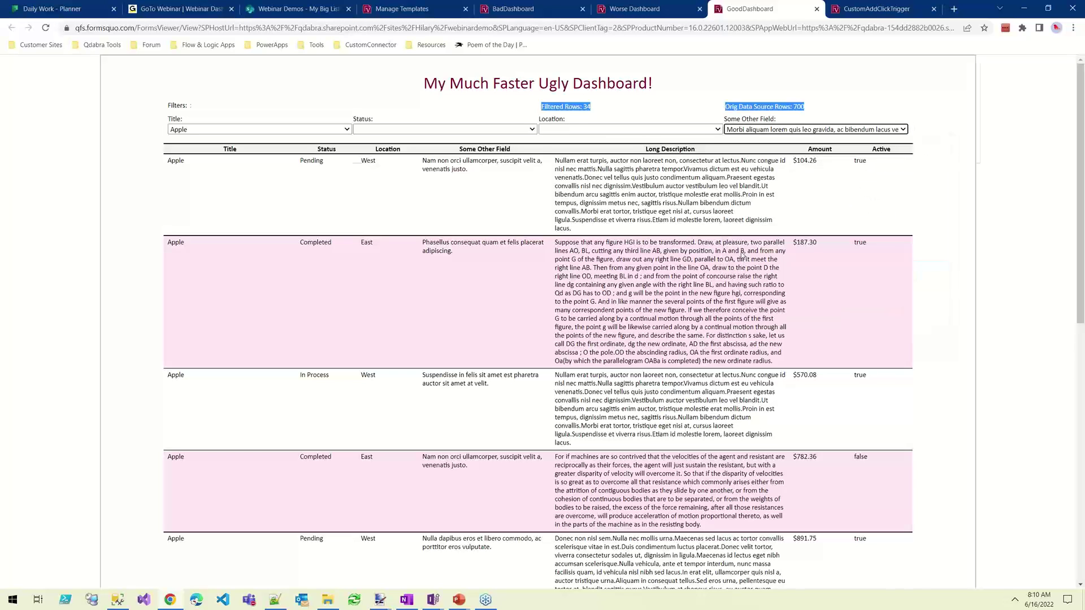
{"action": "left_click", "coordinate": [791, 129]}
{"action": "left_click", "coordinate": [286, 130]}
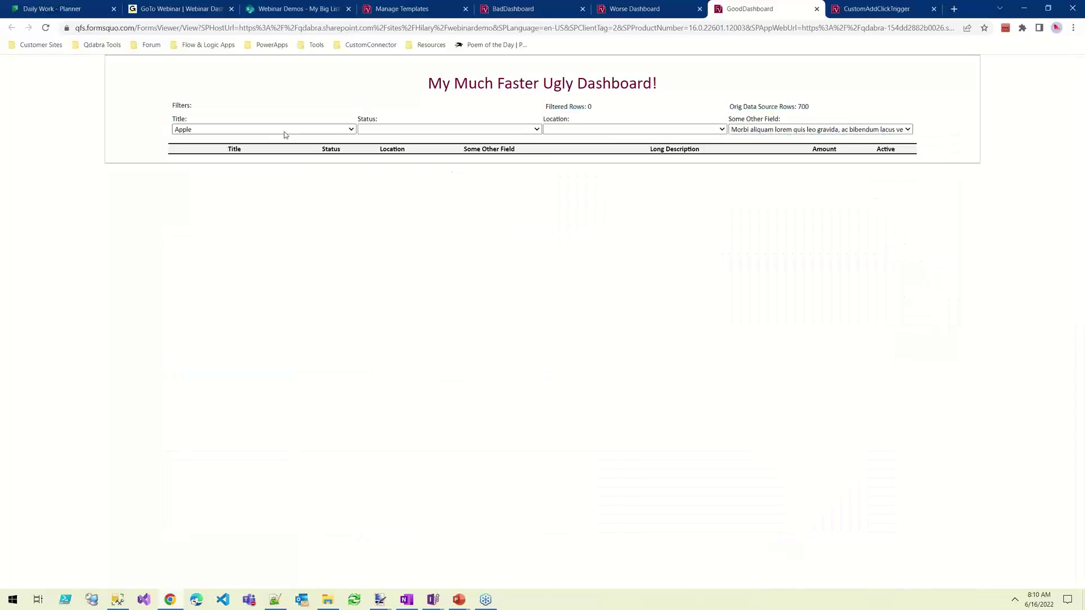
{"action": "left_click", "coordinate": [286, 130]}
{"action": "left_click", "coordinate": [314, 139]}
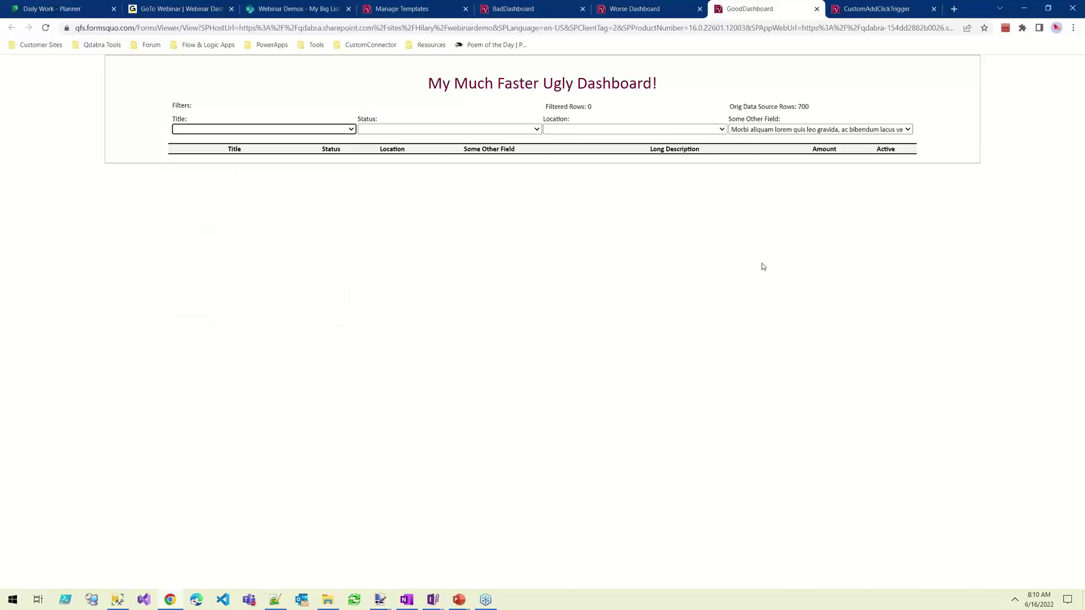
{"action": "scroll", "coordinate": [621, 285], "scroll_direction": "down", "scroll_amount": 8}
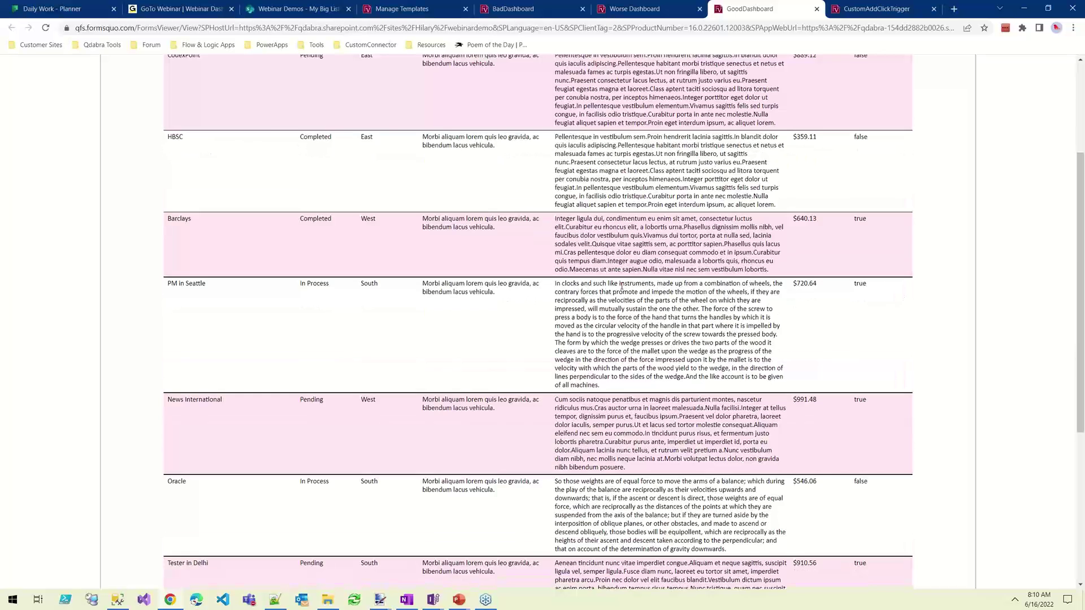
{"action": "scroll", "coordinate": [622, 285], "scroll_direction": "up", "scroll_amount": 8}
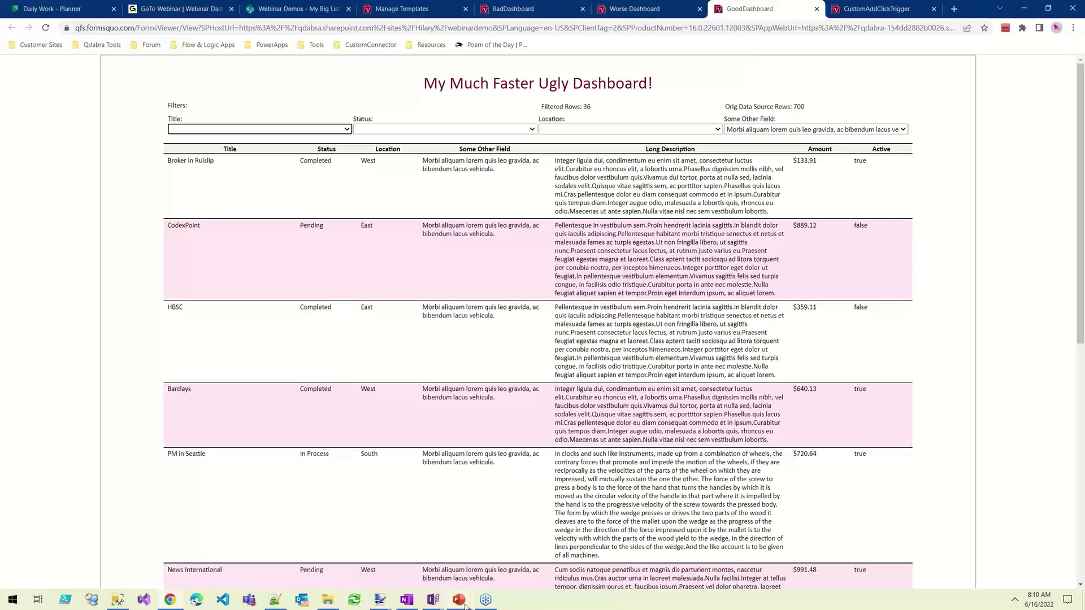
Step: Switch to the PowerPoint slide show and advance from the Demo slide to the How? slide
{"action": "mouse_move", "coordinate": [462, 603]}
{"action": "left_click", "coordinate": [482, 562]}
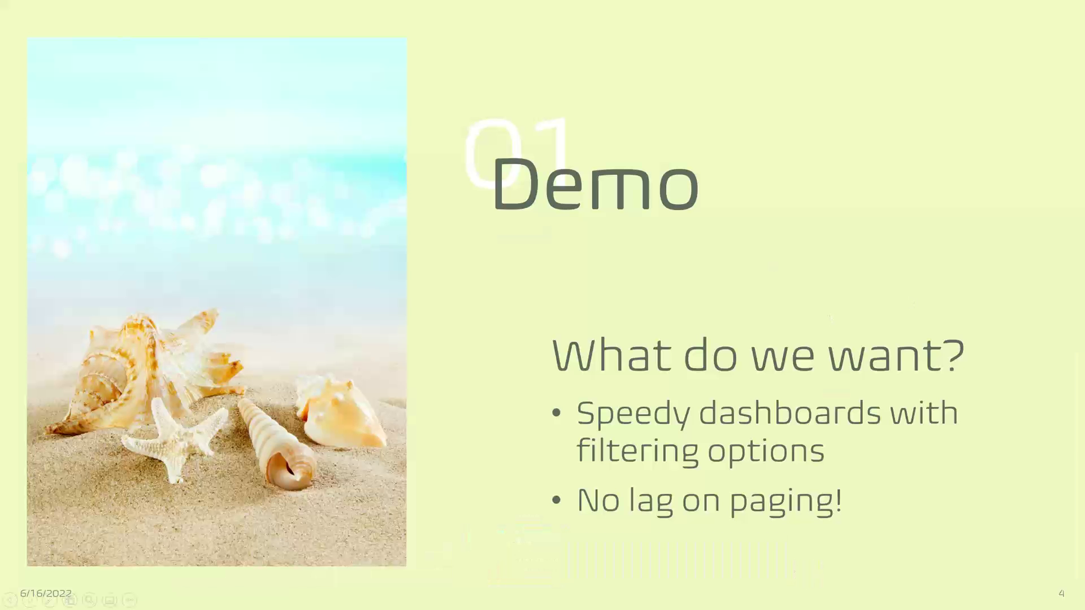
{"action": "key", "text": "Right"}
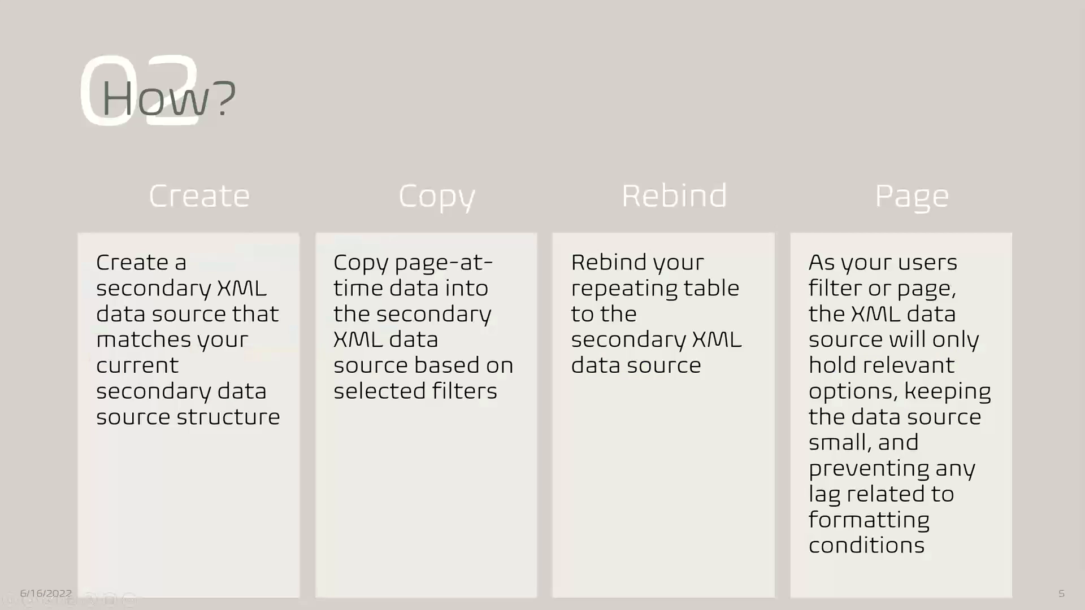
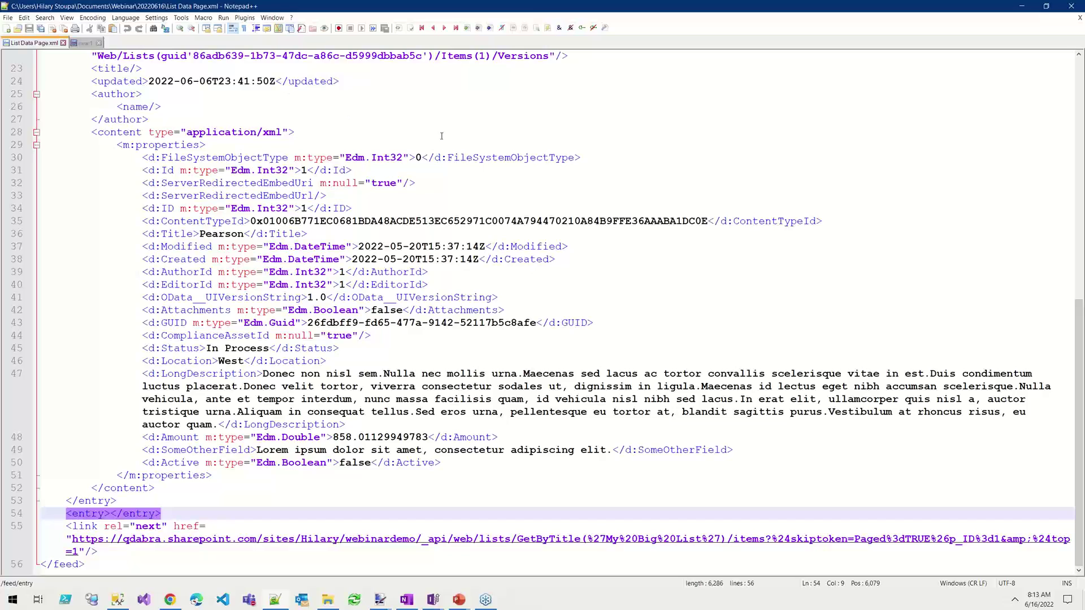
Step: Collapse the first entry element in List Data Page.xml and examine the empty entry element below it
{"action": "scroll", "coordinate": [441, 135], "scroll_direction": "up", "scroll_amount": 12}
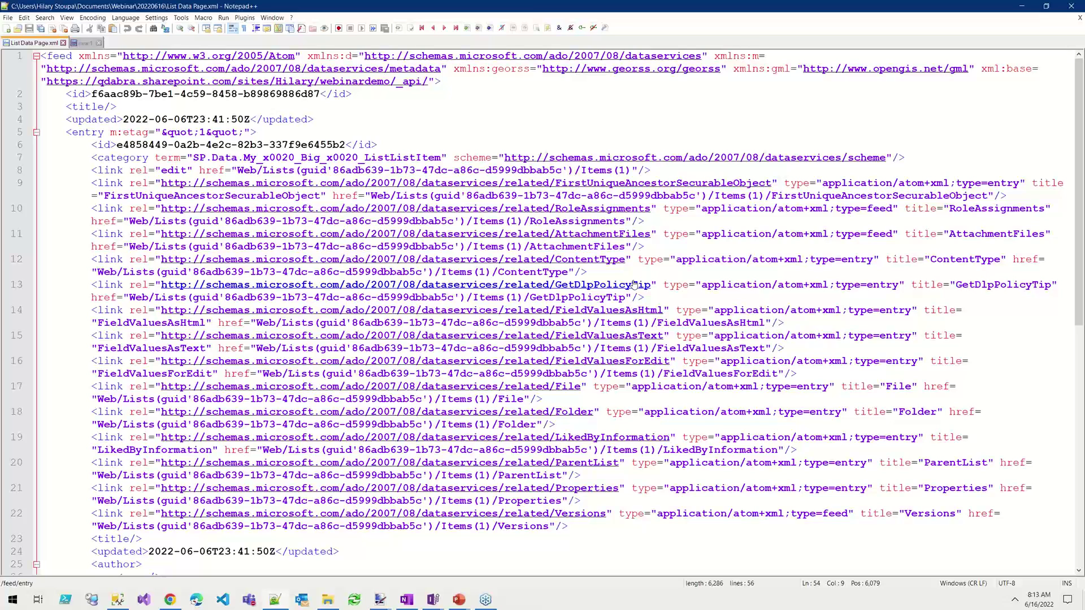
{"action": "left_click", "coordinate": [35, 134]}
{"action": "left_click", "coordinate": [177, 145]}
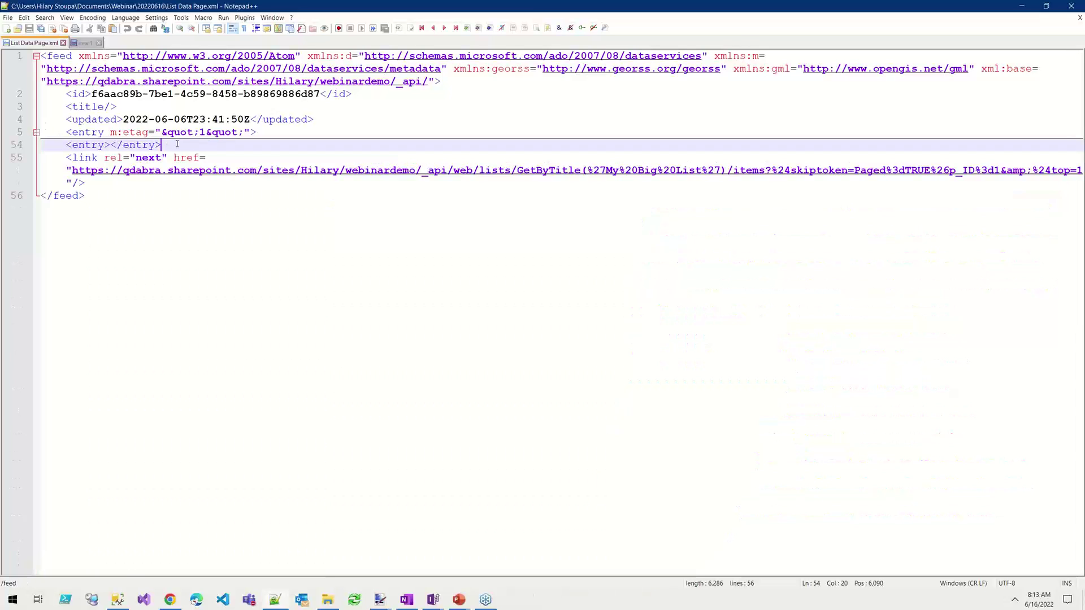
{"action": "left_click", "coordinate": [65, 145], "text": "shift"}
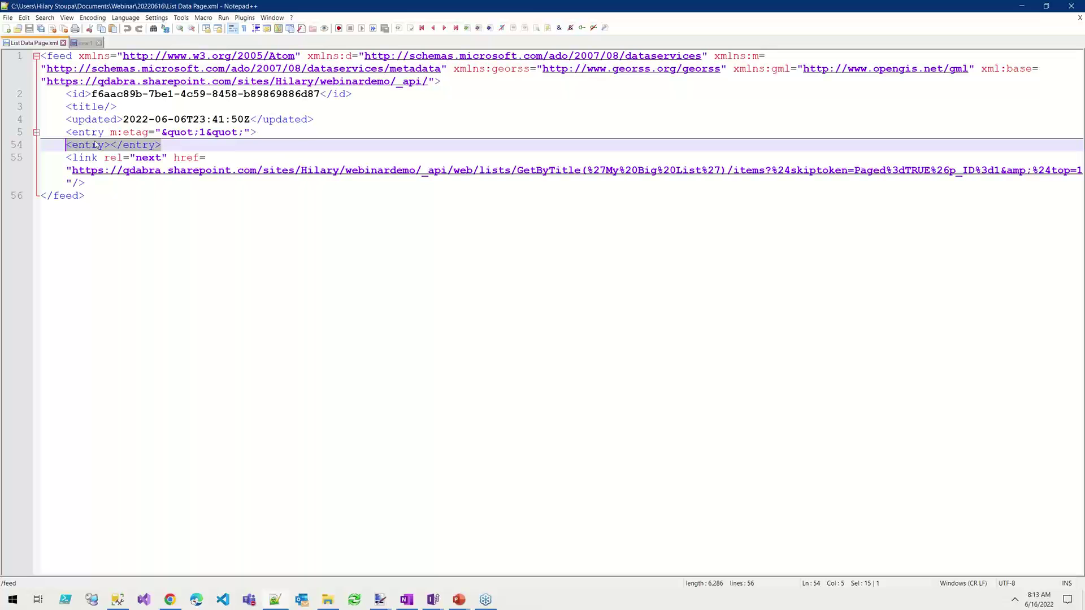
{"action": "key", "text": "End"}
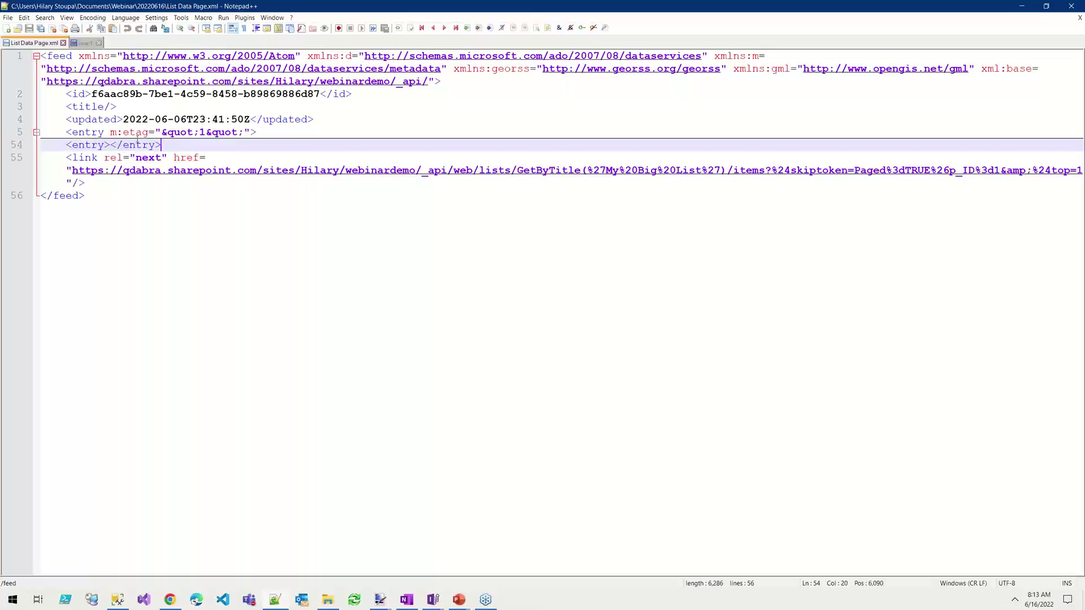
{"action": "left_click", "coordinate": [35, 133]}
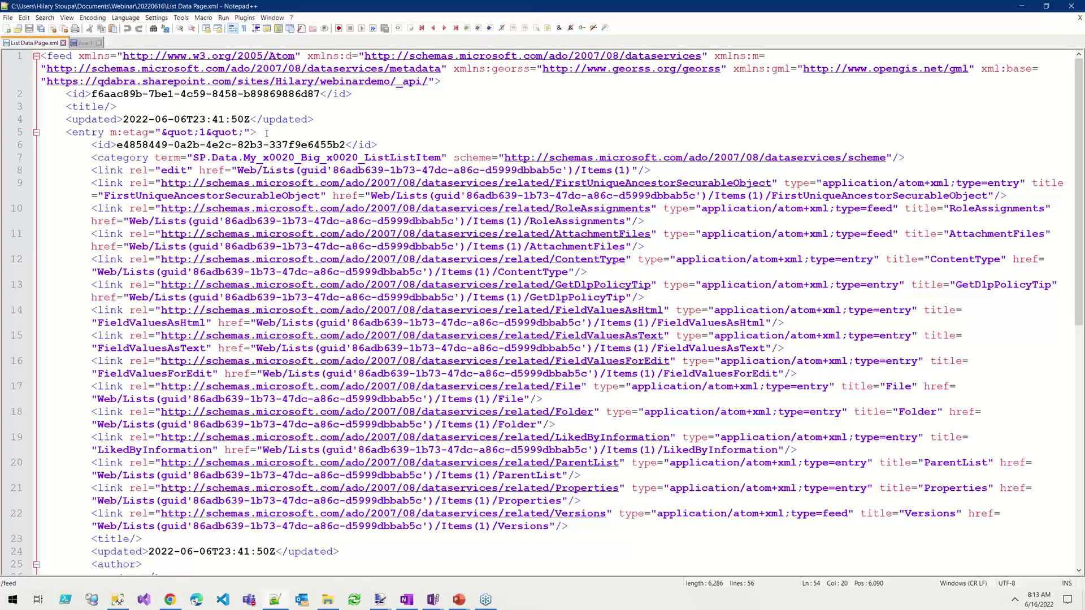
{"action": "left_click", "coordinate": [35, 133]}
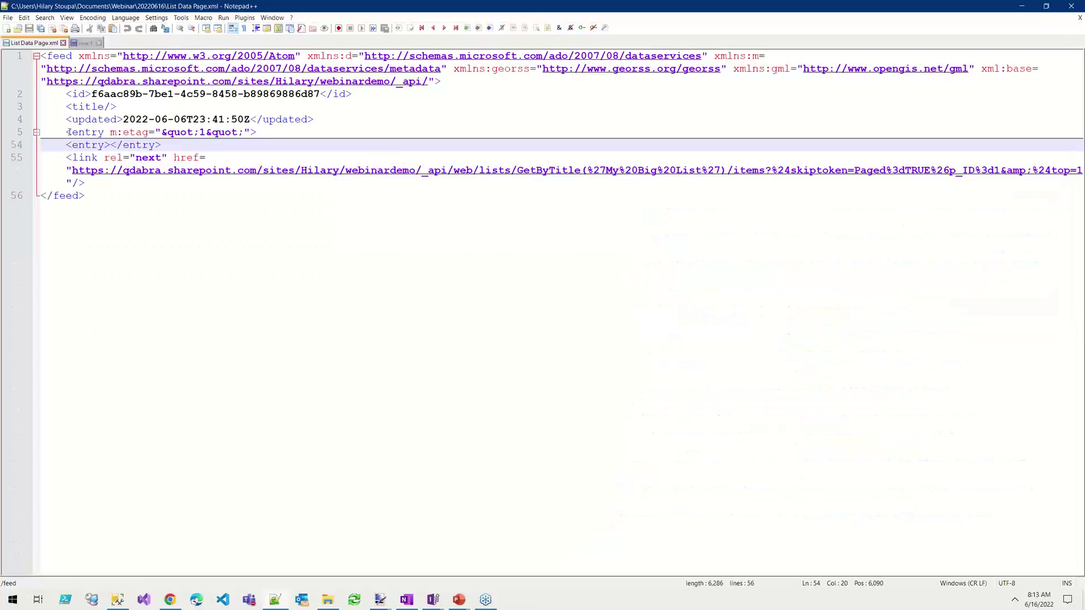
Step: Switch to the GoodDashboard design in InfoPath and show the fields of the List Data secondary data source
{"action": "left_click", "coordinate": [439, 601]}
{"action": "left_click", "coordinate": [449, 562]}
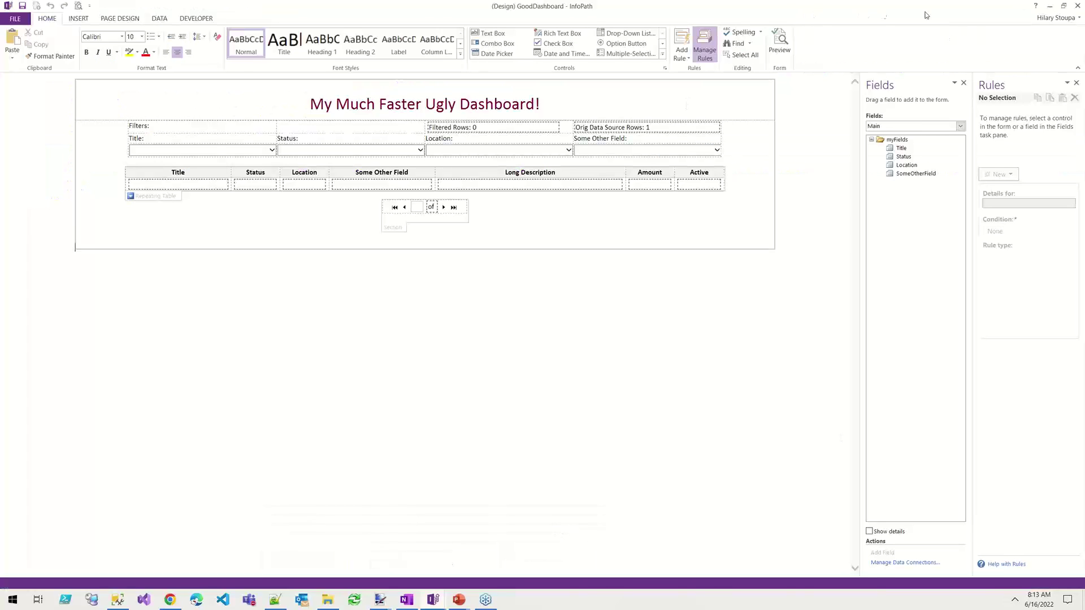
{"action": "left_click", "coordinate": [938, 127]}
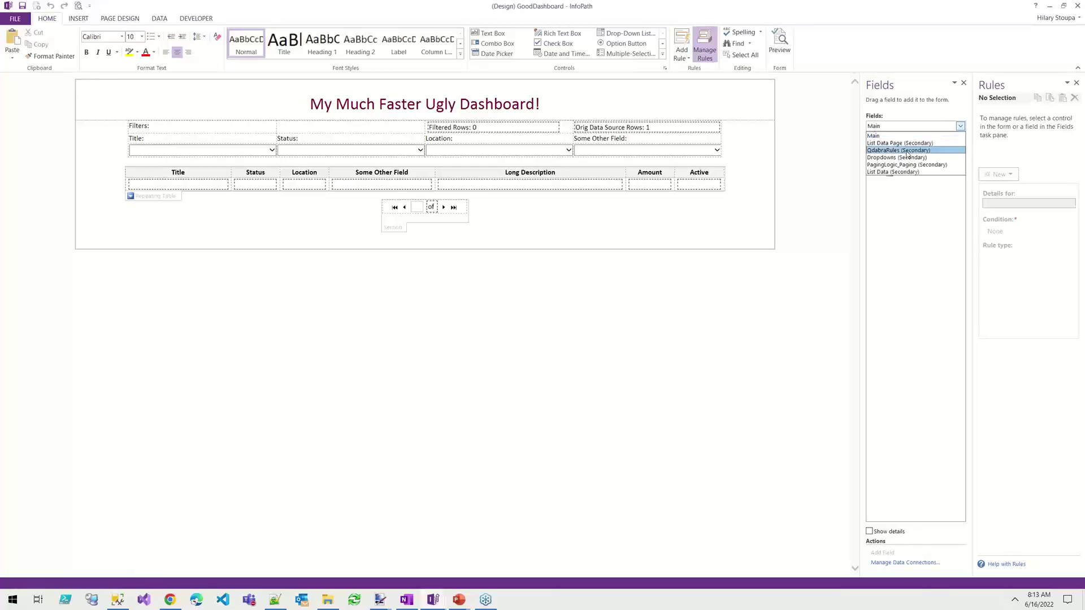
{"action": "left_click", "coordinate": [906, 172]}
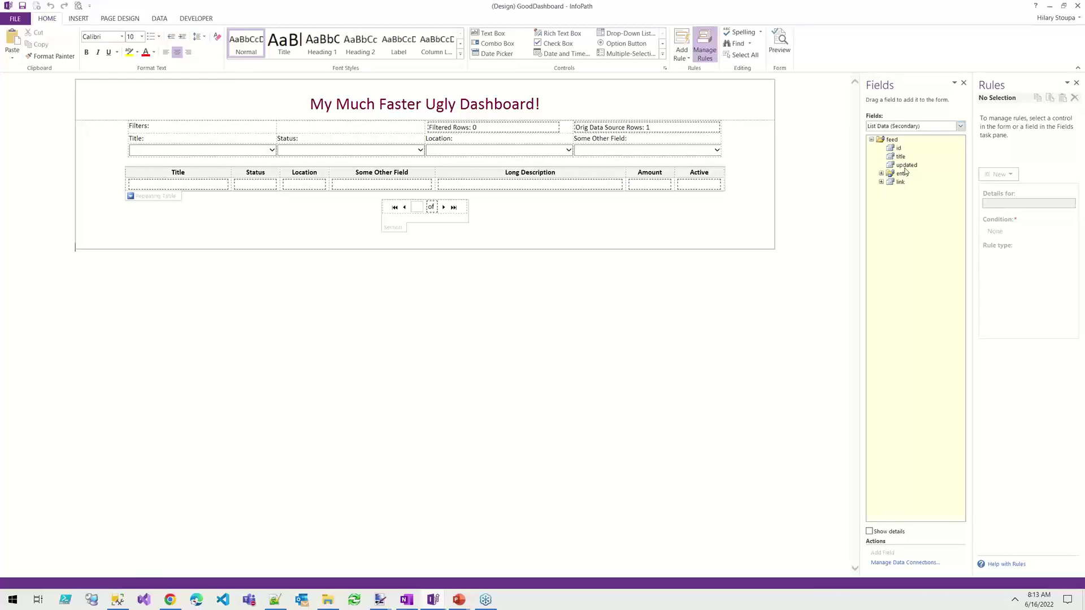
{"action": "left_click", "coordinate": [893, 140]}
Step: Show the List Data Page secondary data source and expand its entry group to compare the structure
{"action": "left_click", "coordinate": [899, 127]}
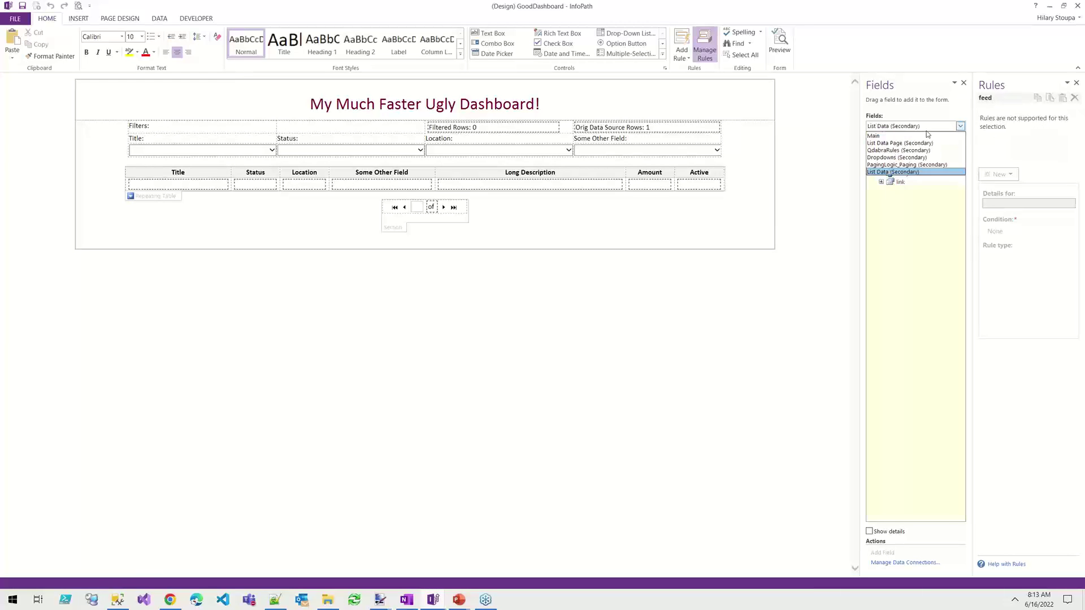
{"action": "left_click", "coordinate": [890, 144]}
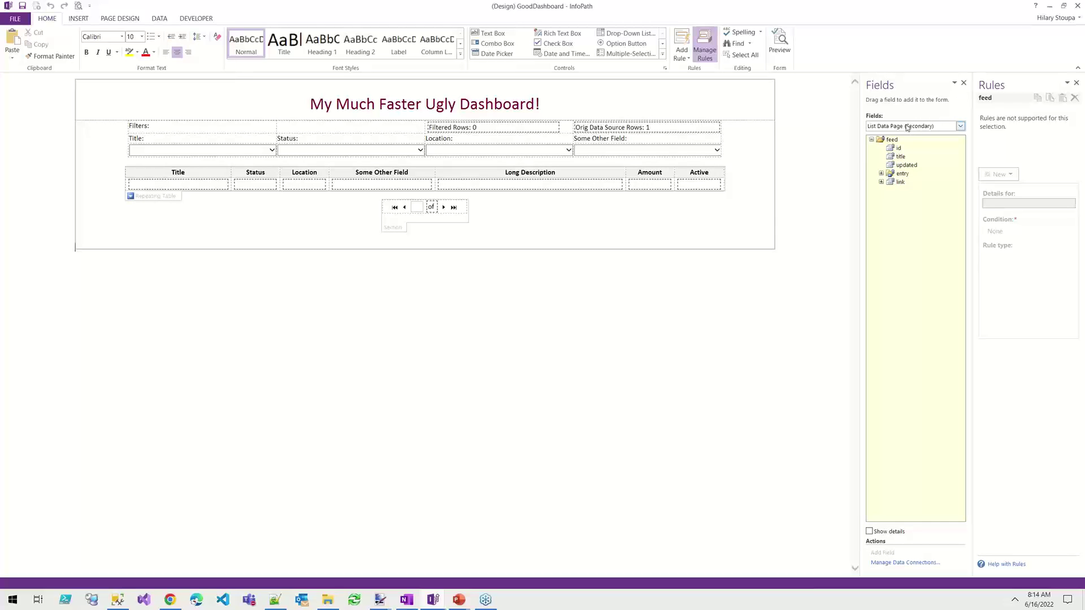
{"action": "left_click", "coordinate": [881, 174]}
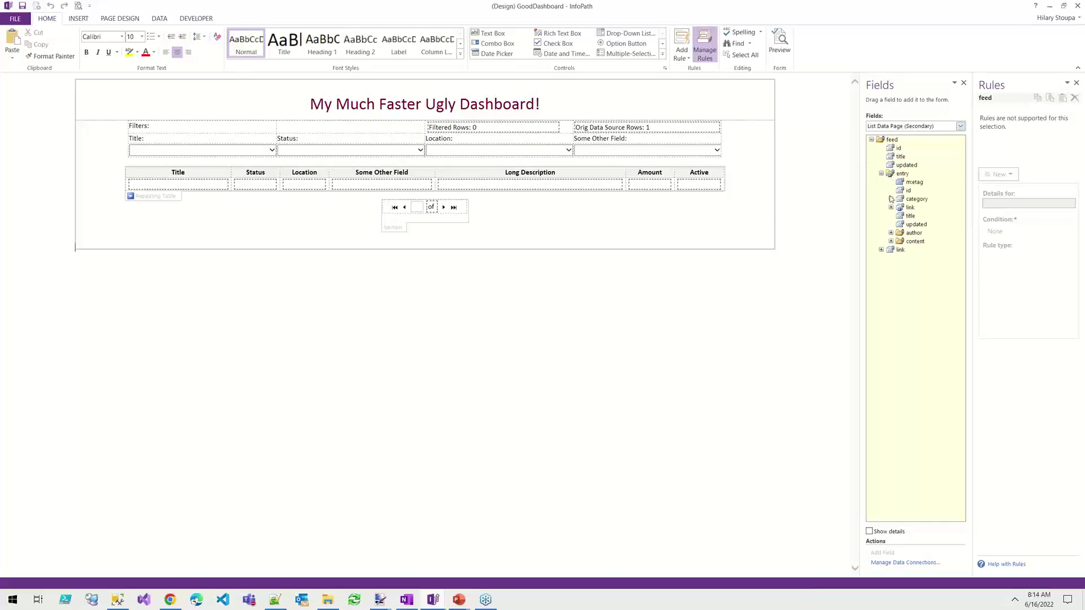
Step: Check the expanded first entry of List Data Page.xml in Notepad++, and return to the GoodDashboard data sources in InfoPath
{"action": "left_click", "coordinate": [284, 596]}
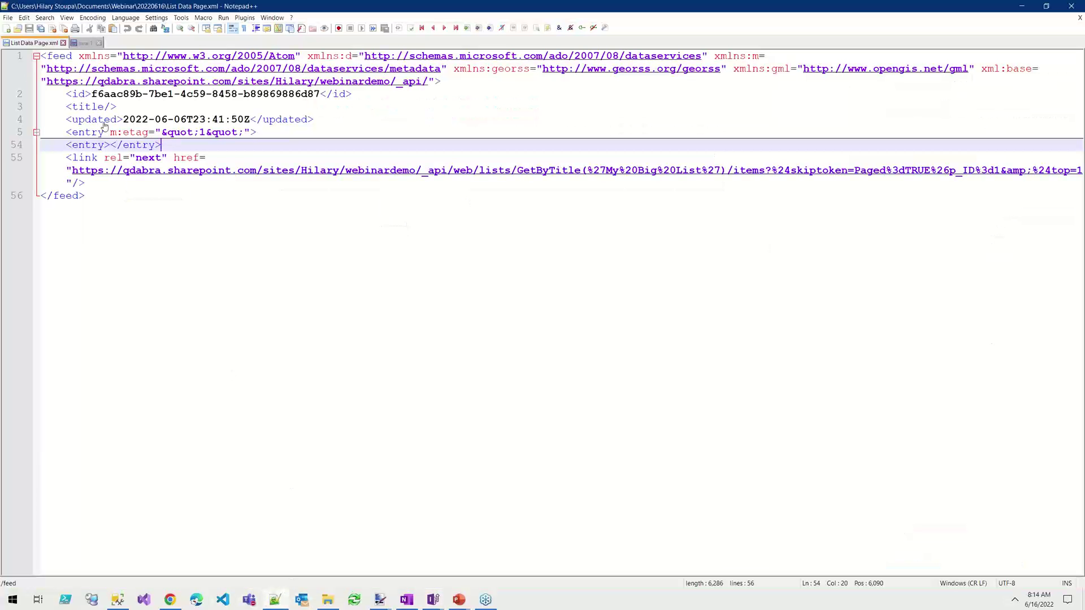
{"action": "left_click", "coordinate": [36, 133]}
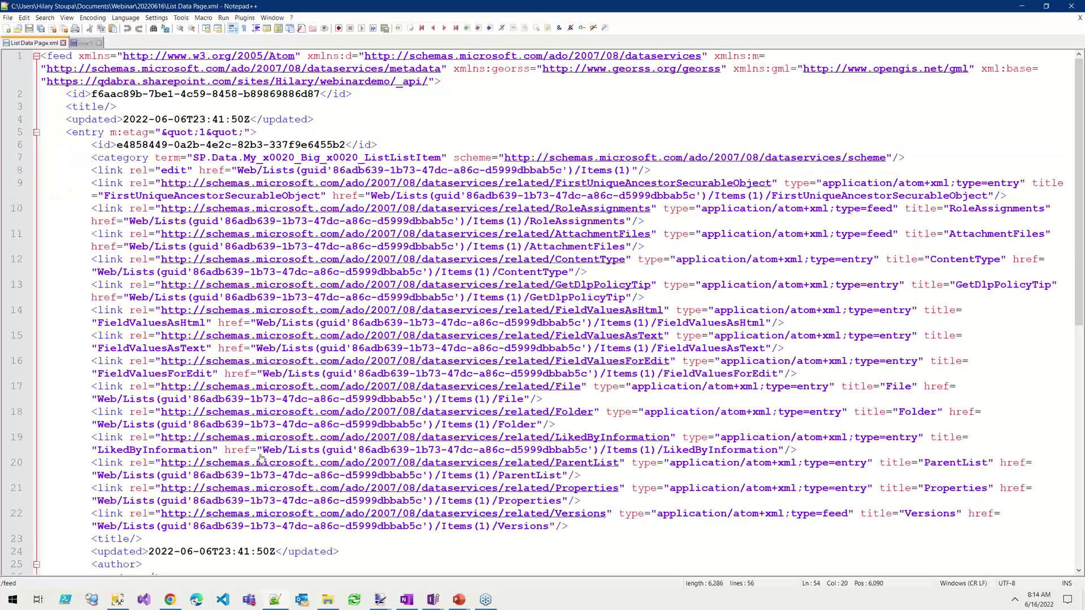
{"action": "left_click", "coordinate": [432, 597]}
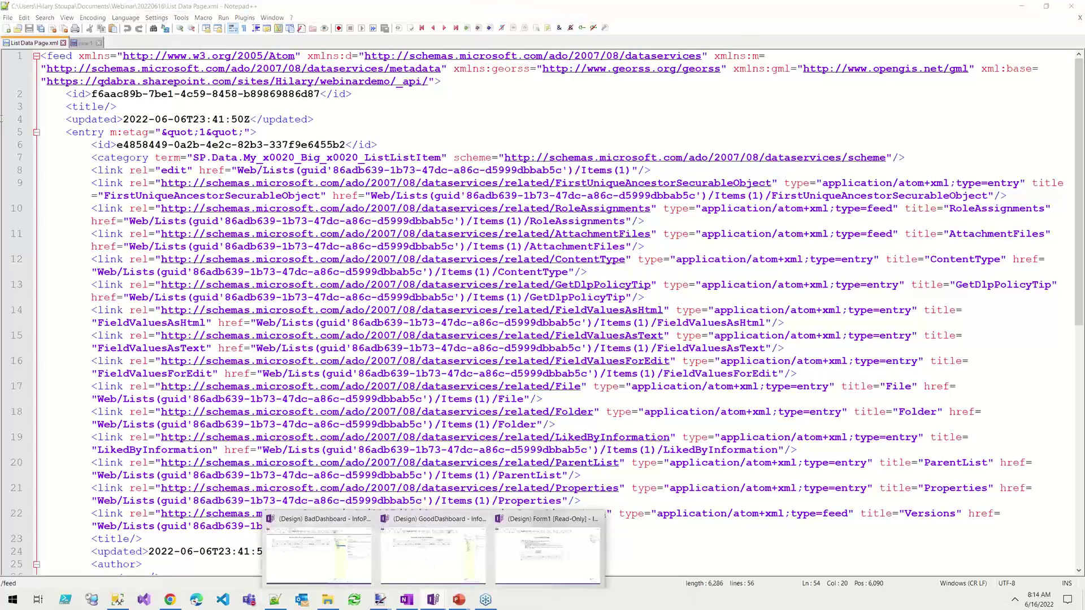
{"action": "left_click", "coordinate": [393, 562]}
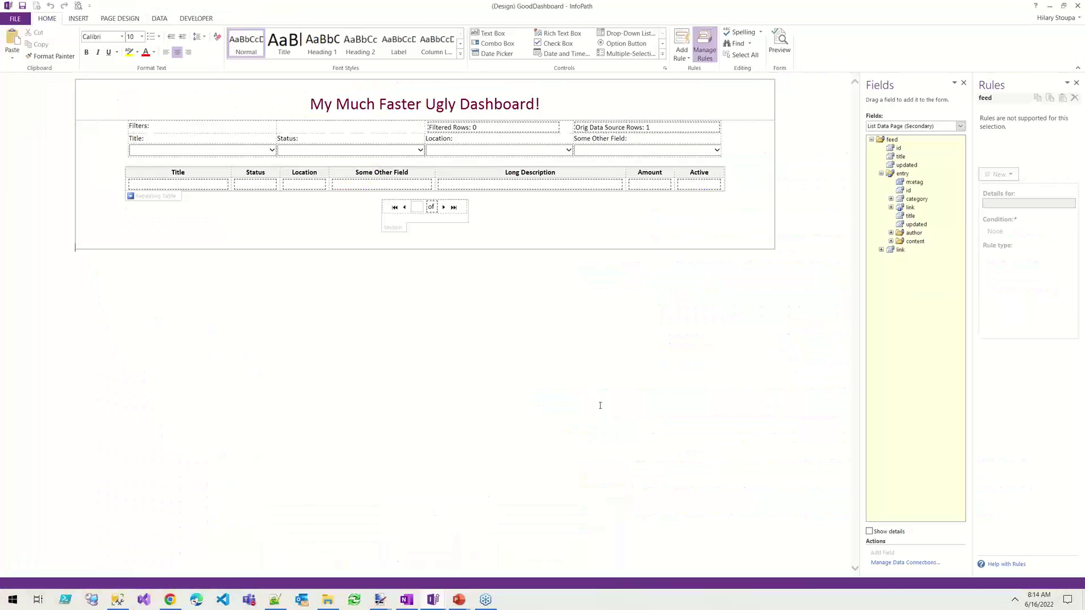
{"action": "left_click", "coordinate": [899, 127]}
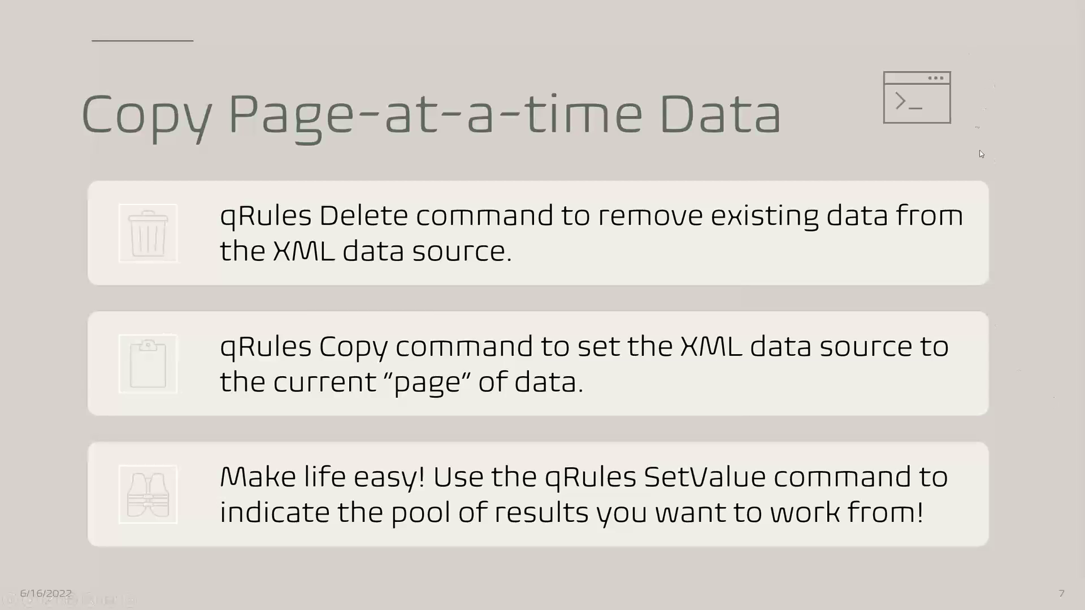
Step: Switch to the GoodDashboard design in InfoPath, widen the rules area, and show the Paginate field's Clear Filter Helper rule
{"action": "mouse_move", "coordinate": [635, 597]}
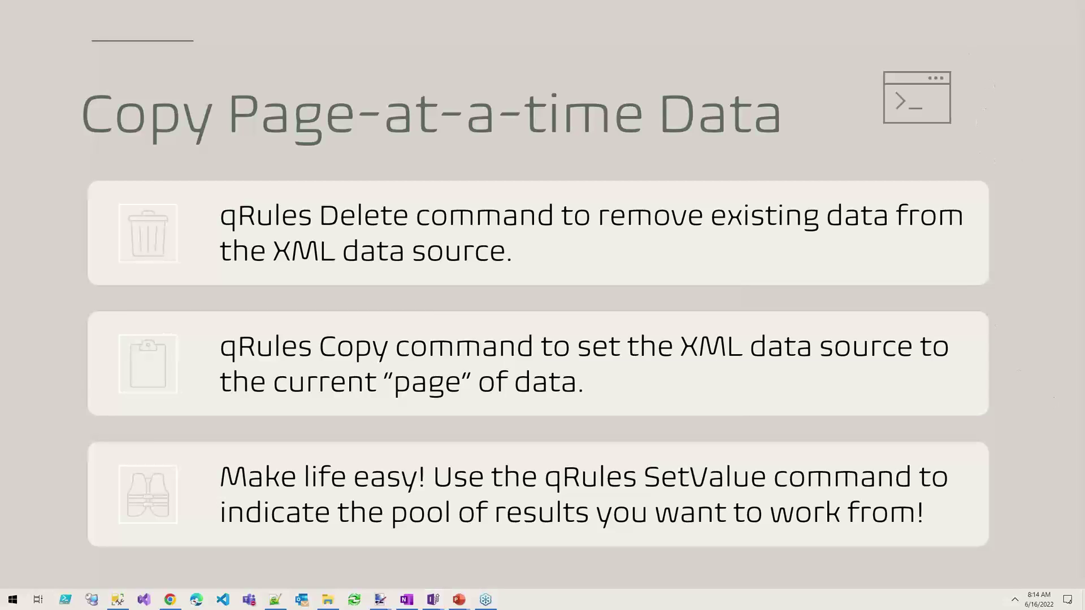
{"action": "mouse_move", "coordinate": [432, 599]}
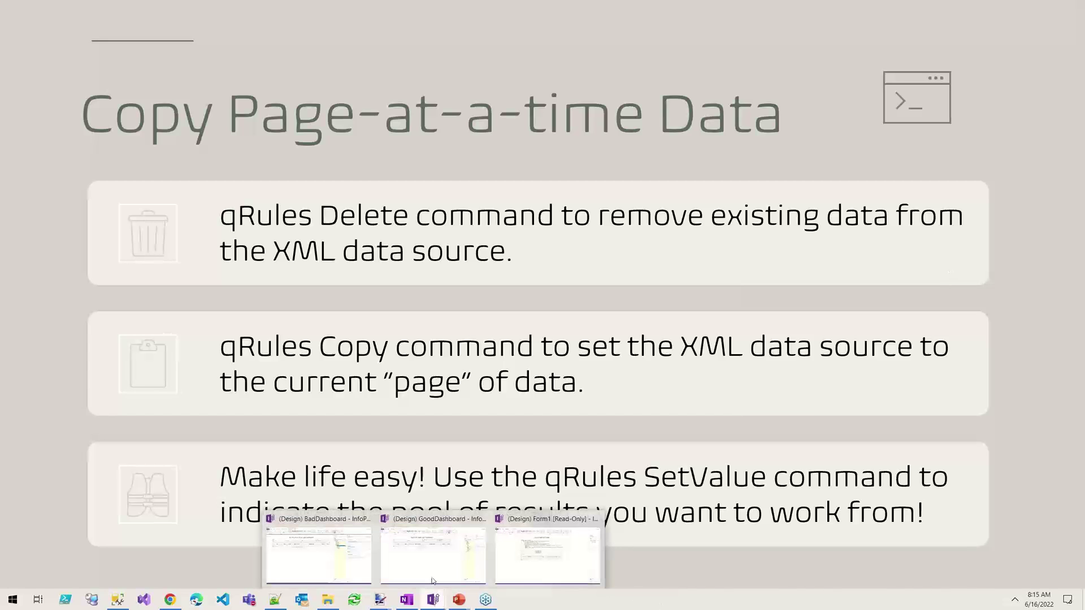
{"action": "left_click", "coordinate": [593, 534]}
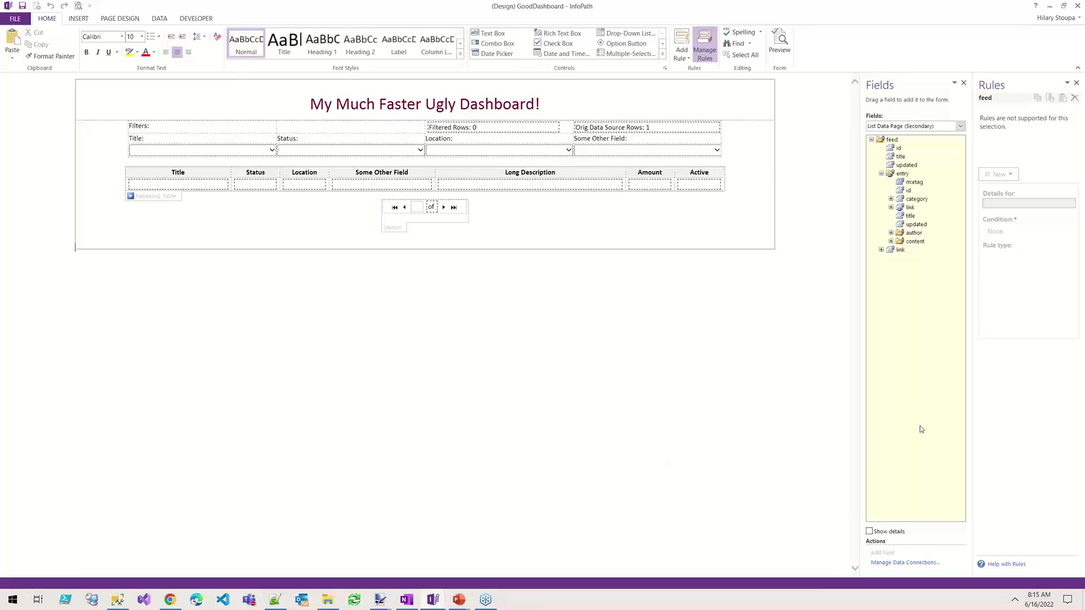
{"action": "left_click", "coordinate": [434, 220]}
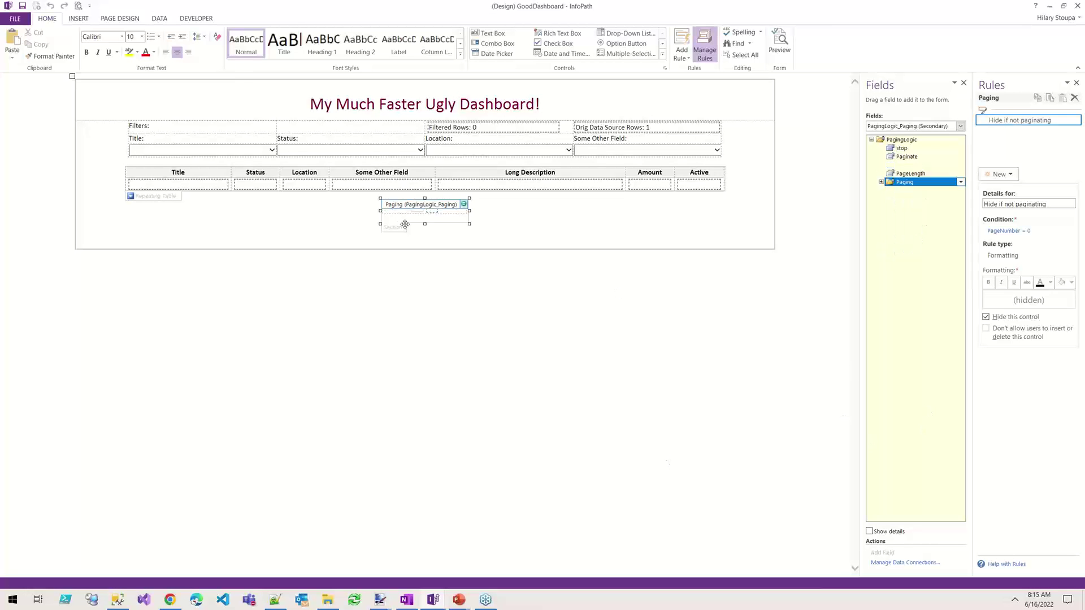
{"action": "left_click", "coordinate": [907, 157]}
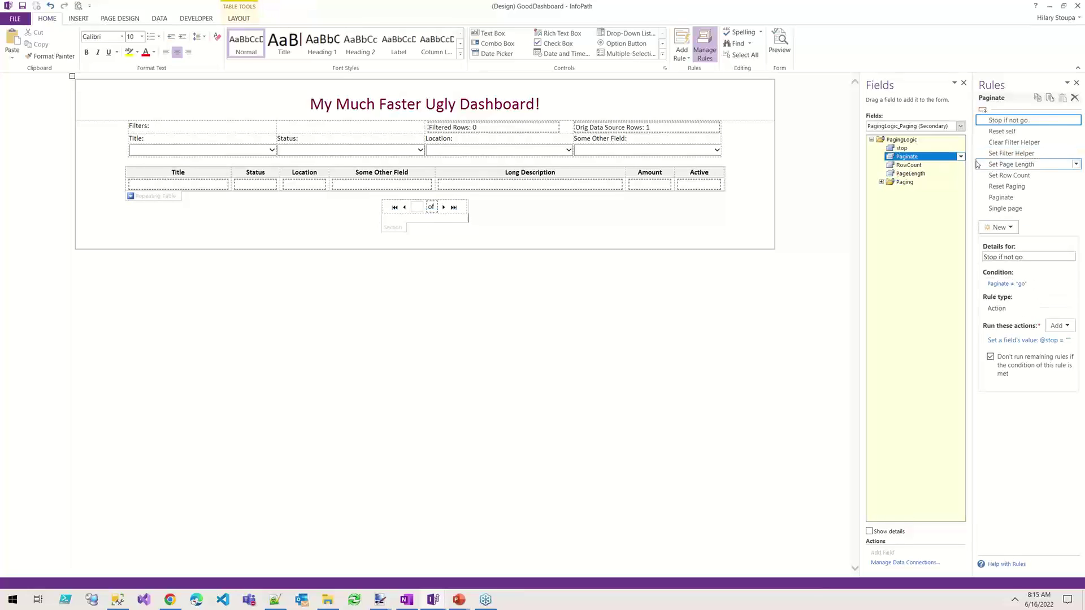
{"action": "left_click_drag", "start_coordinate": [856, 182], "coordinate": [637, 182]}
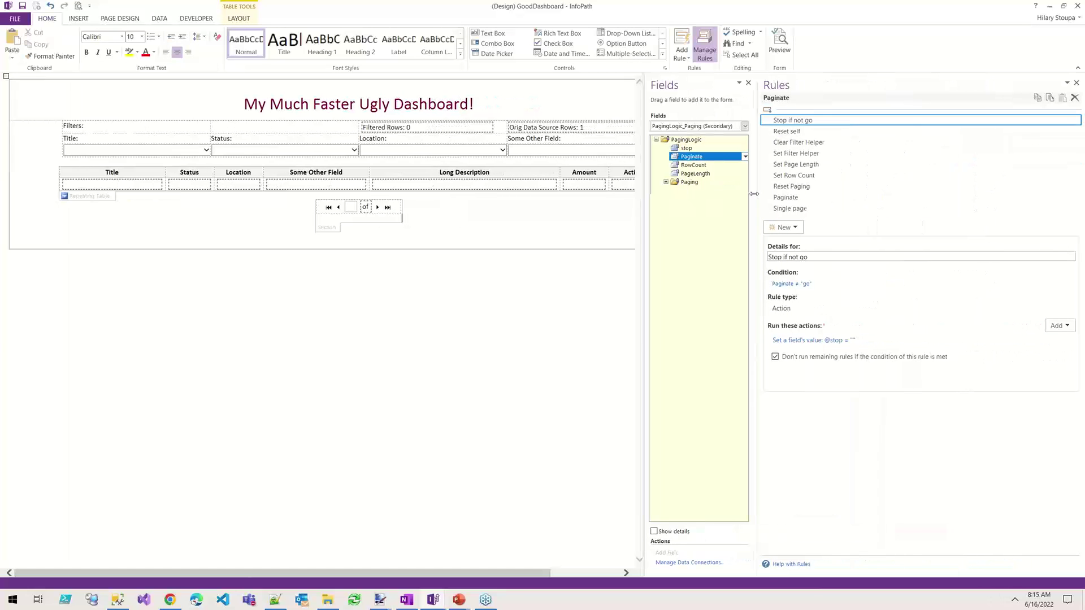
{"action": "left_click", "coordinate": [799, 146]}
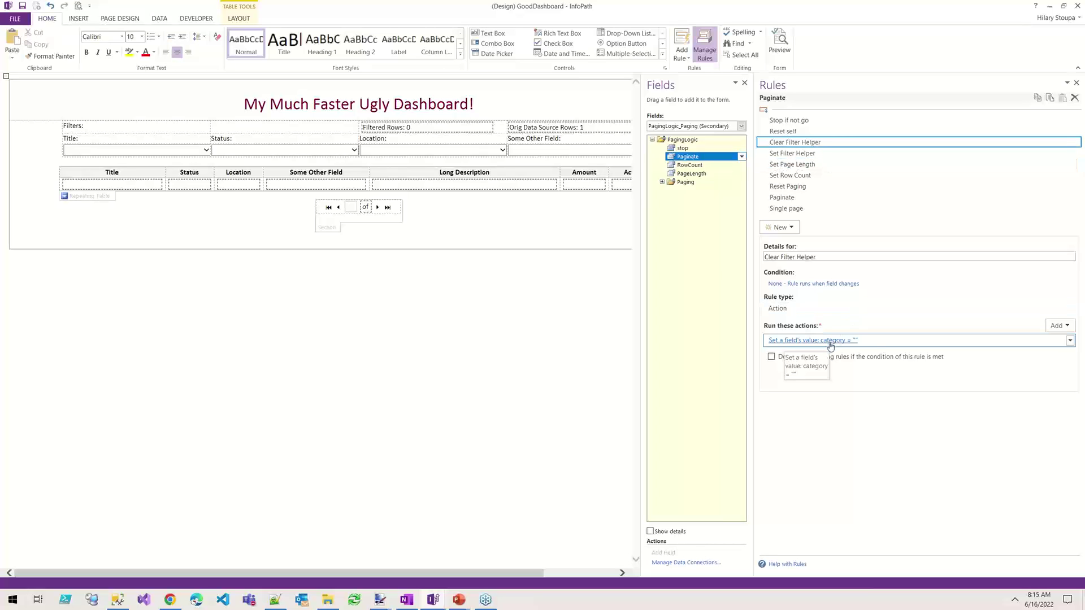
Step: Locate the category field in the List Data Page source's entry group, and show the List Data secondary data source
{"action": "left_click", "coordinate": [740, 126]}
{"action": "left_click", "coordinate": [725, 145]}
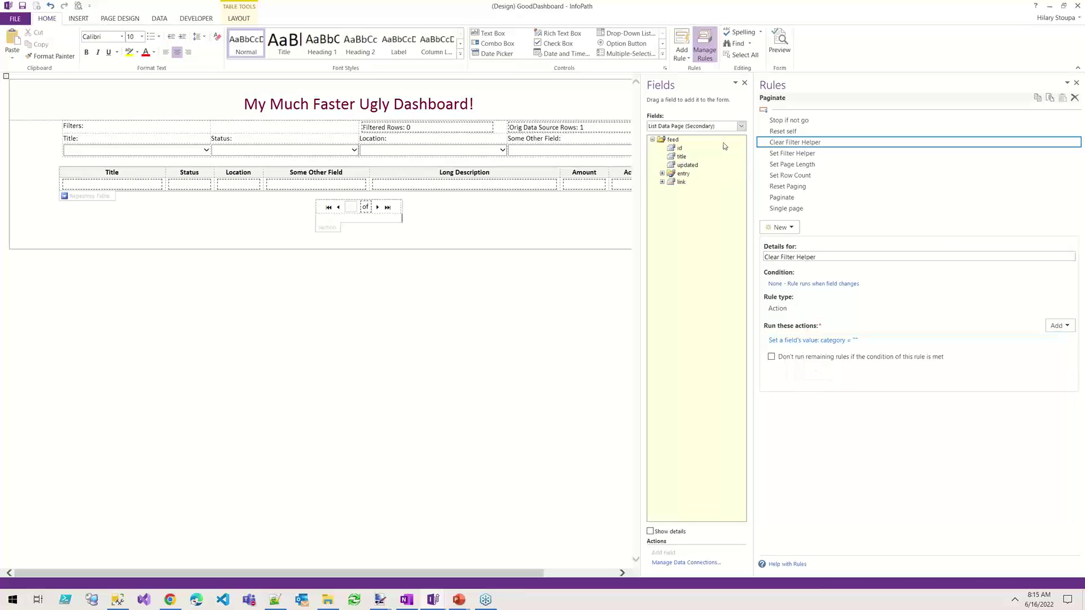
{"action": "left_click", "coordinate": [661, 174]}
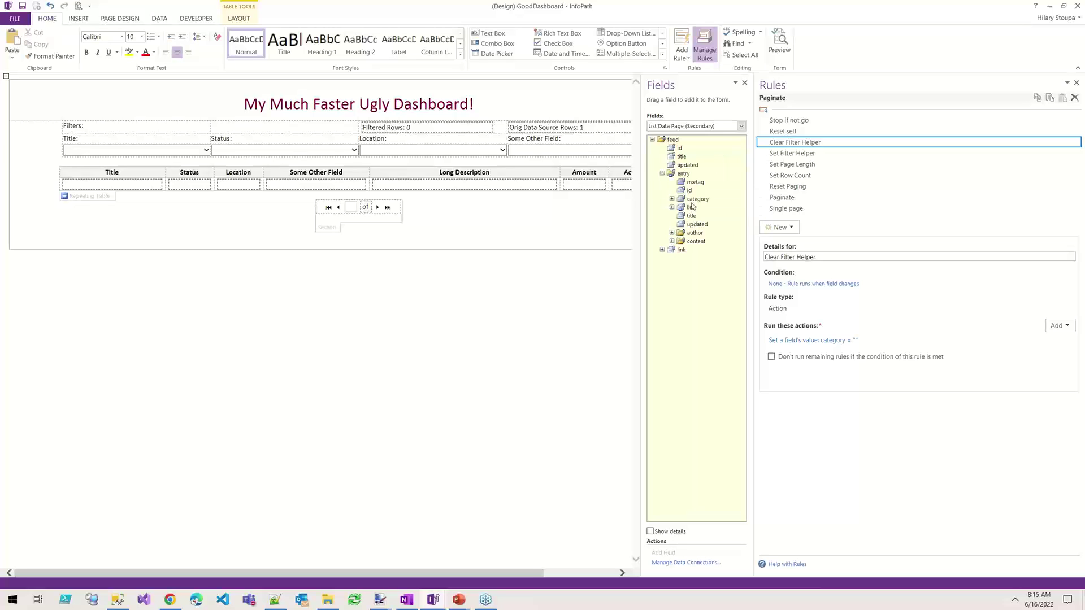
{"action": "left_click", "coordinate": [697, 199]}
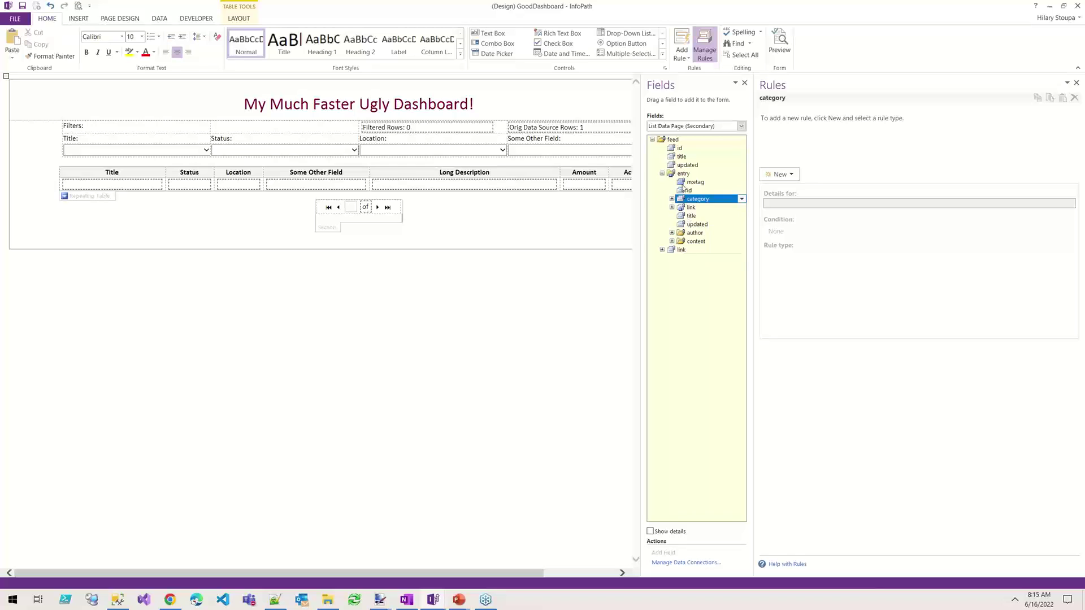
{"action": "left_click", "coordinate": [701, 126]}
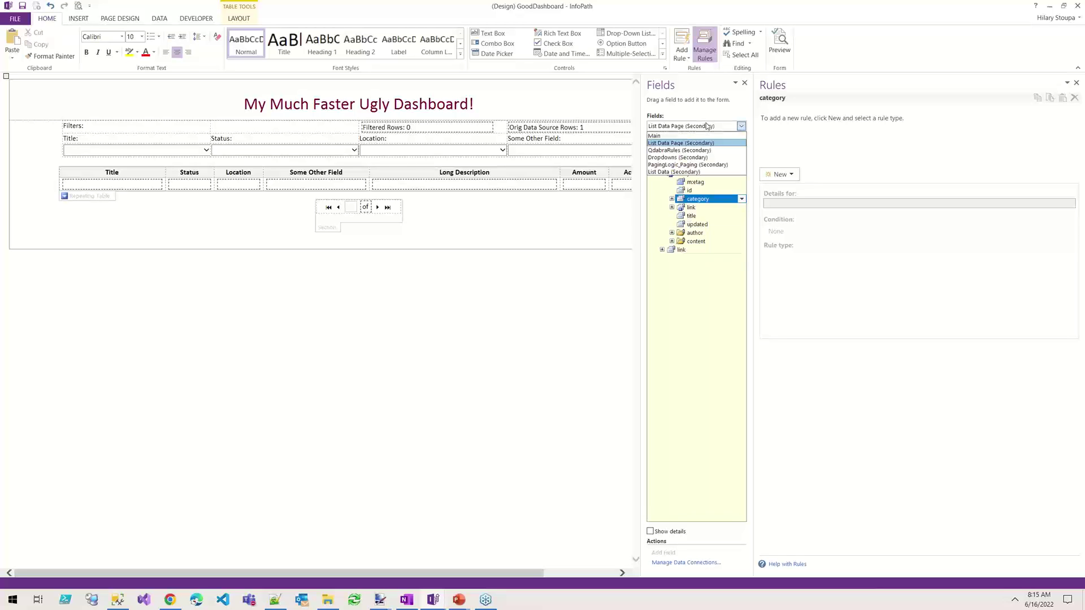
{"action": "left_click", "coordinate": [700, 173]}
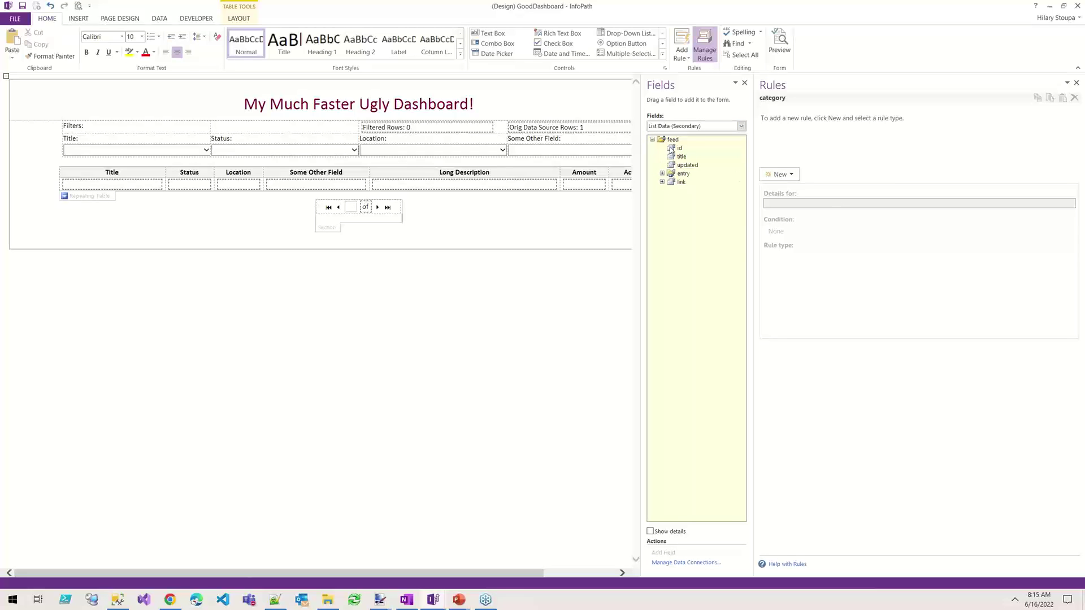
Step: Return to the PagingLogic_Paging data source and examine the Paginate field's Clear Filter Helper and Set Filter Helper rules
{"action": "left_click", "coordinate": [701, 126]}
{"action": "left_click", "coordinate": [703, 164]}
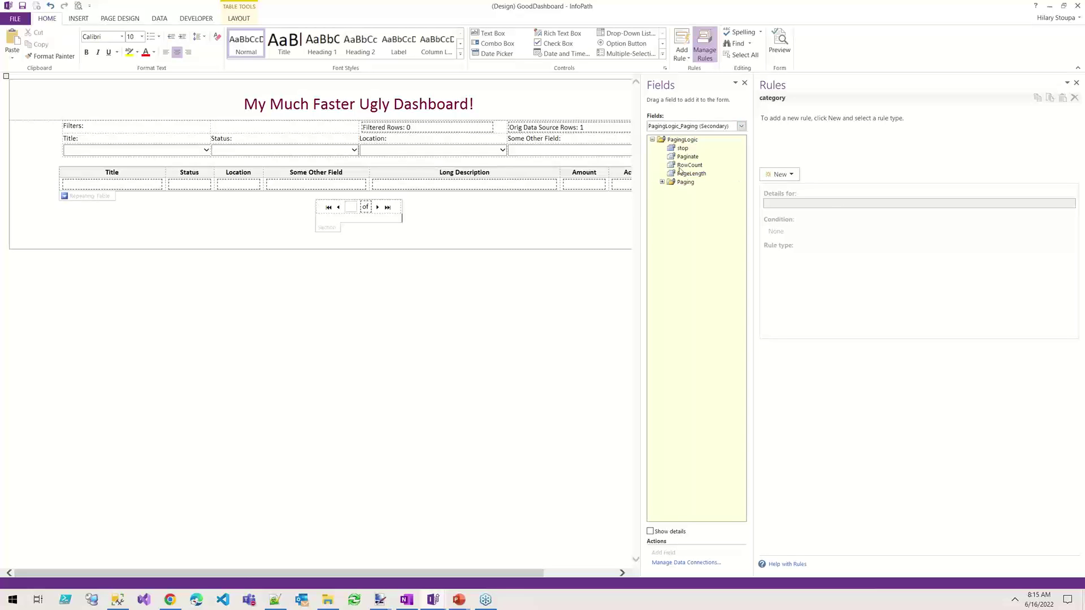
{"action": "left_click", "coordinate": [687, 157]}
{"action": "left_click", "coordinate": [797, 143]}
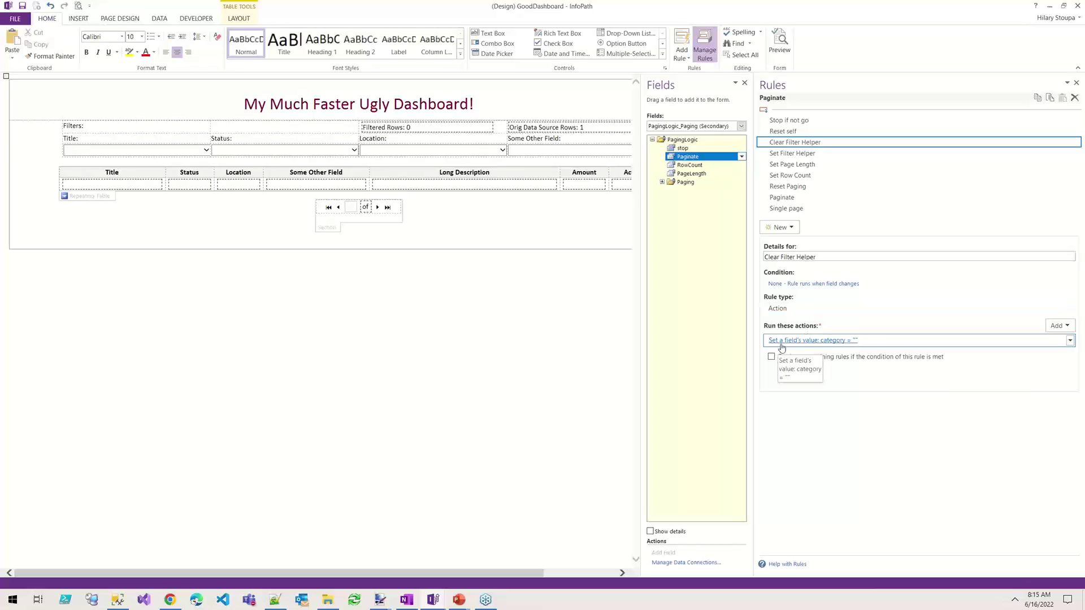
{"action": "left_click", "coordinate": [809, 153]}
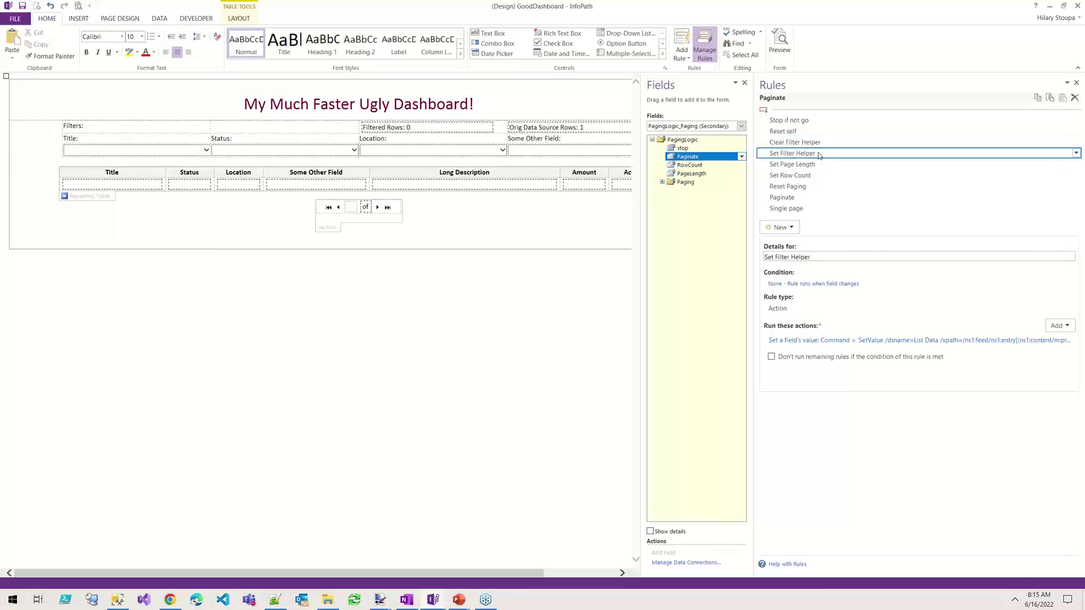
Step: Switch to the SetValue command in Notepad++ and examine its Title and Status filter conditions by highlighting the matching terms
{"action": "left_click", "coordinate": [276, 599]}
{"action": "left_click", "coordinate": [86, 44]}
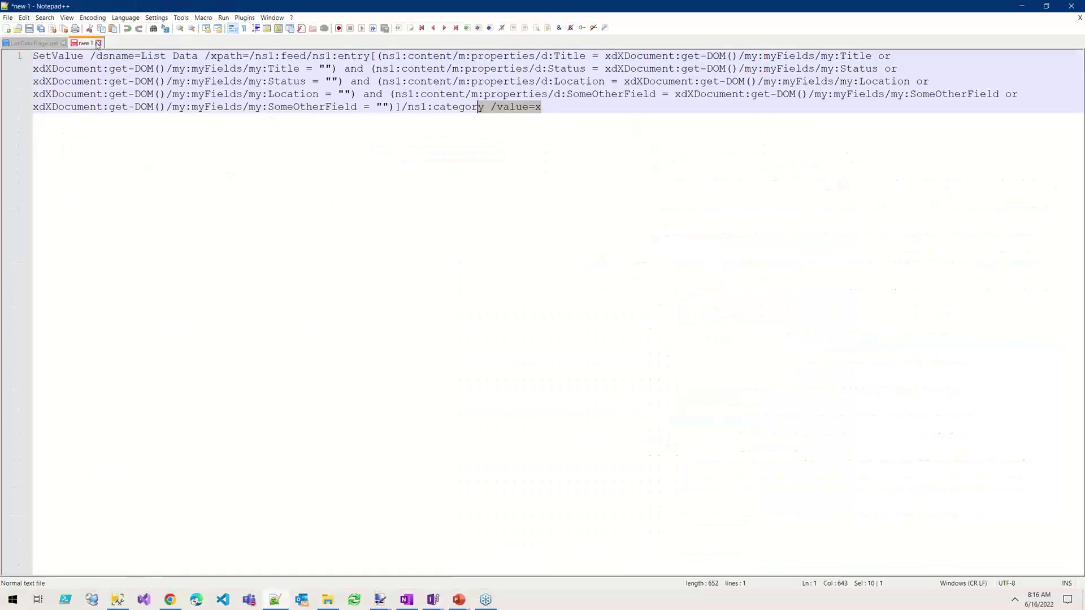
{"action": "left_click", "coordinate": [479, 169]}
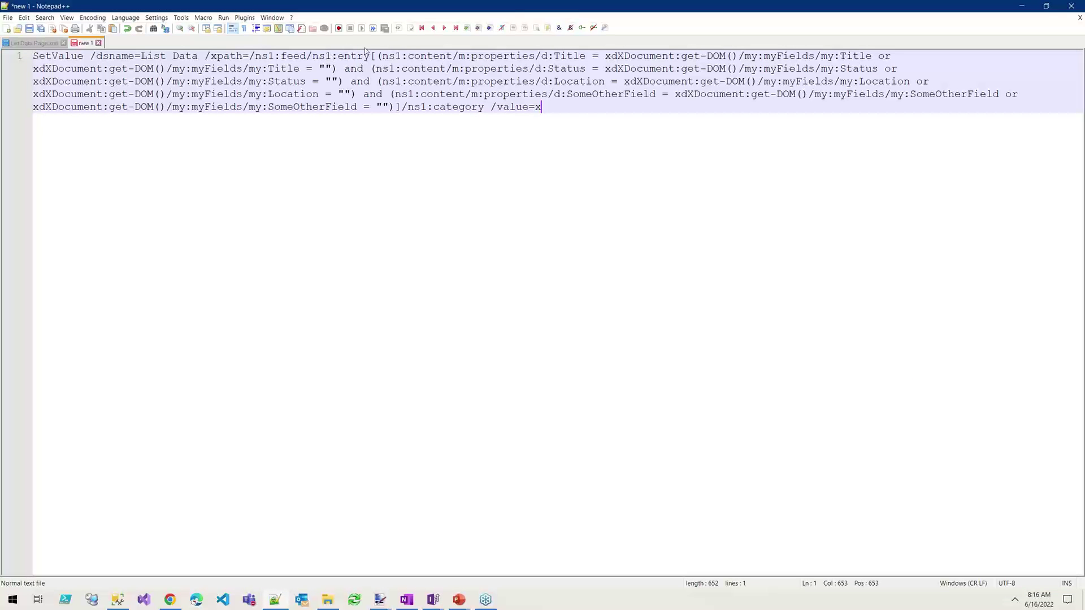
{"action": "left_click", "coordinate": [381, 56]}
{"action": "key", "text": "shift+Left"}
{"action": "double_click", "coordinate": [563, 56]}
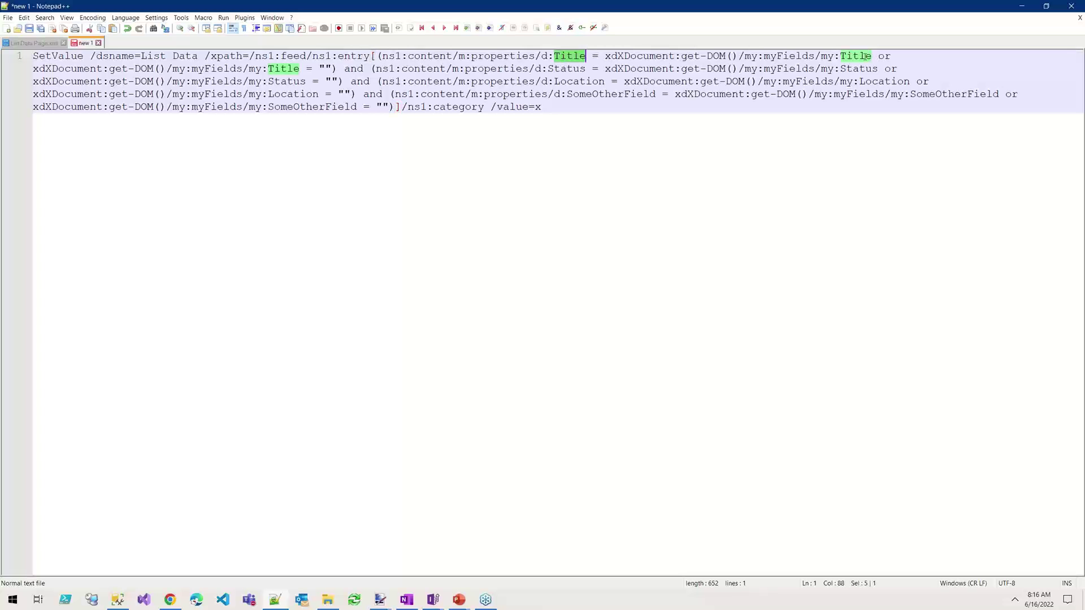
{"action": "left_click_drag", "start_coordinate": [872, 56], "coordinate": [842, 56]}
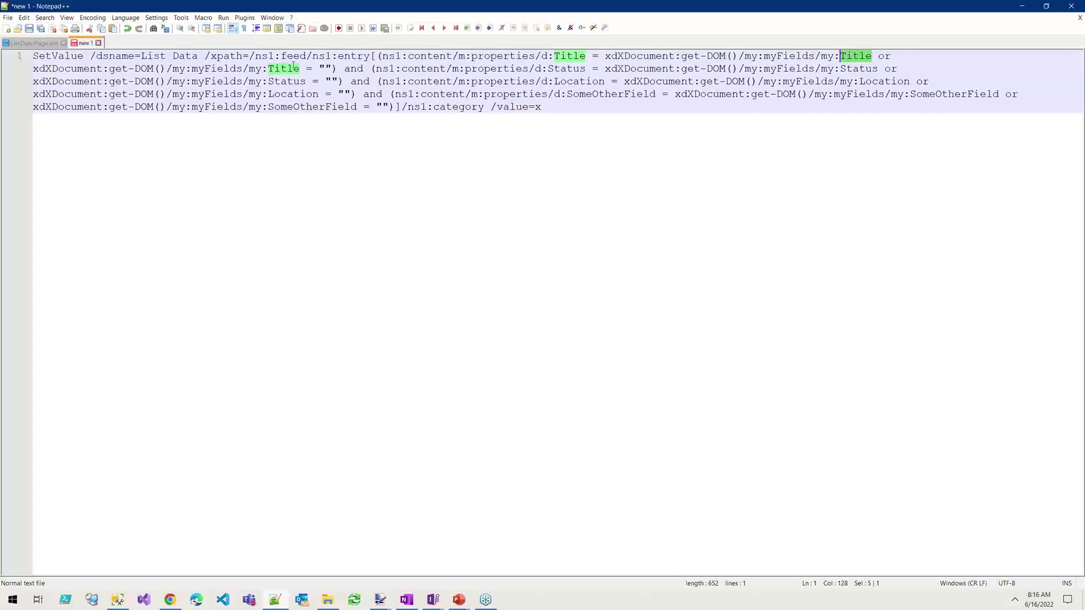
{"action": "double_click", "coordinate": [294, 66]}
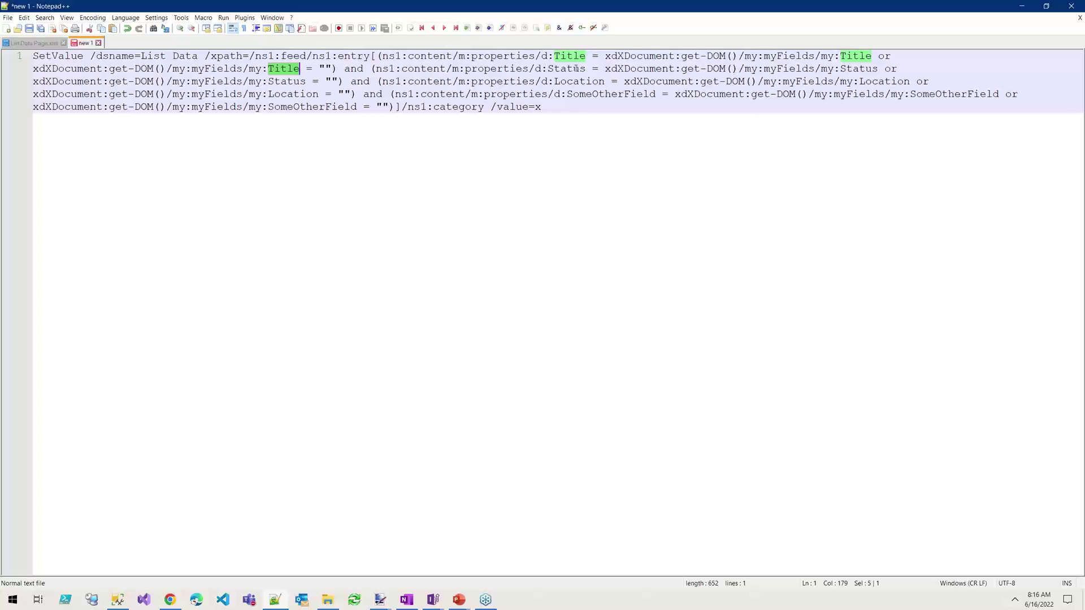
{"action": "left_click", "coordinate": [859, 69]}
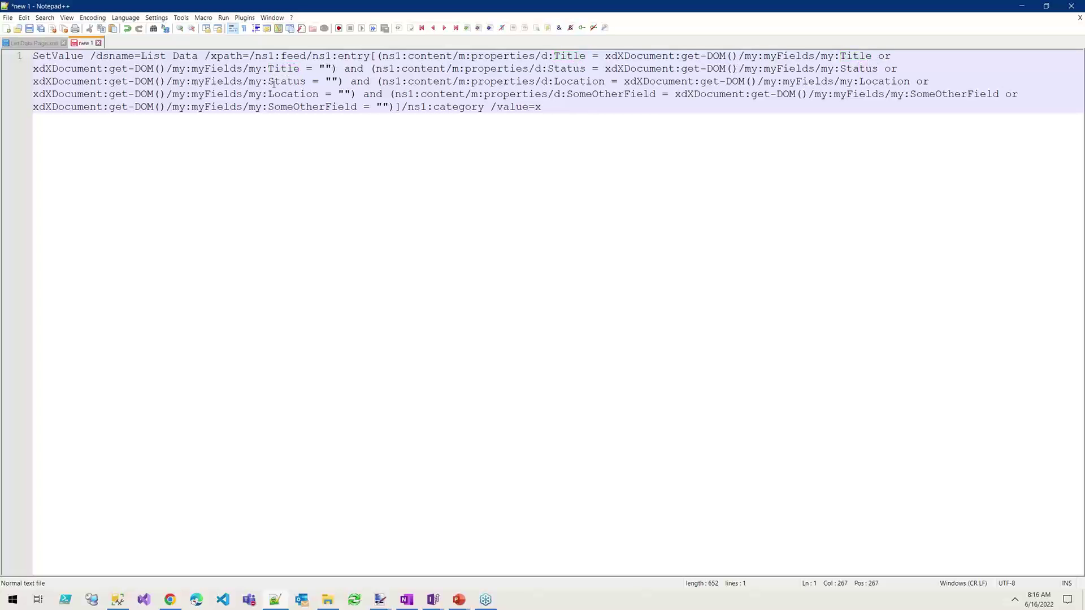
{"action": "left_click", "coordinate": [280, 82]}
Step: Switch to the BadDashboard design in InfoPath and examine the repeating table's Filter Title and Hide Previous rules for comparison
{"action": "left_click", "coordinate": [439, 601]}
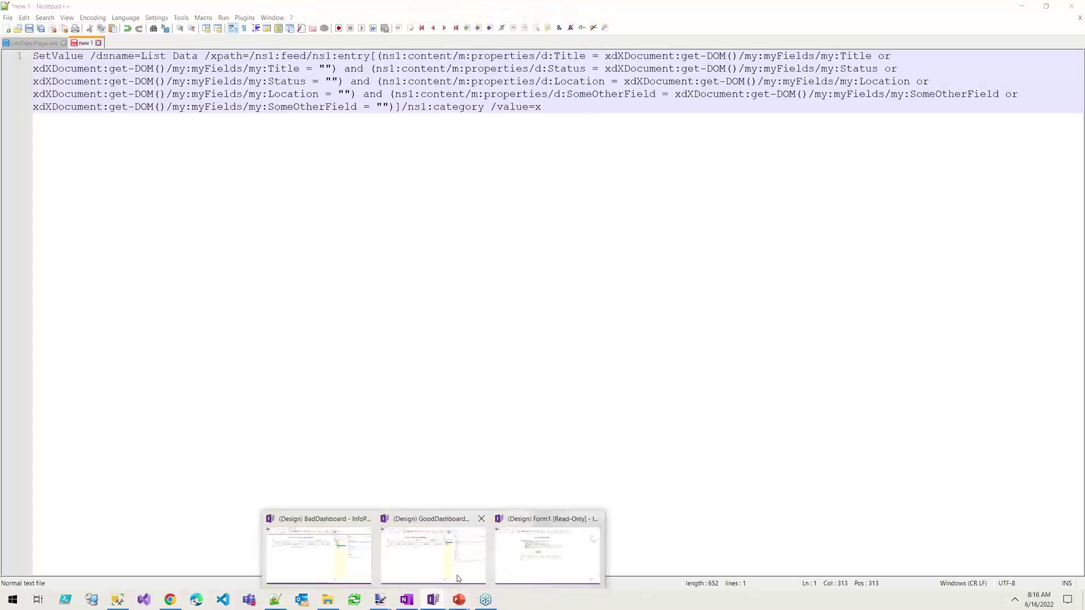
{"action": "left_click", "coordinate": [431, 573]}
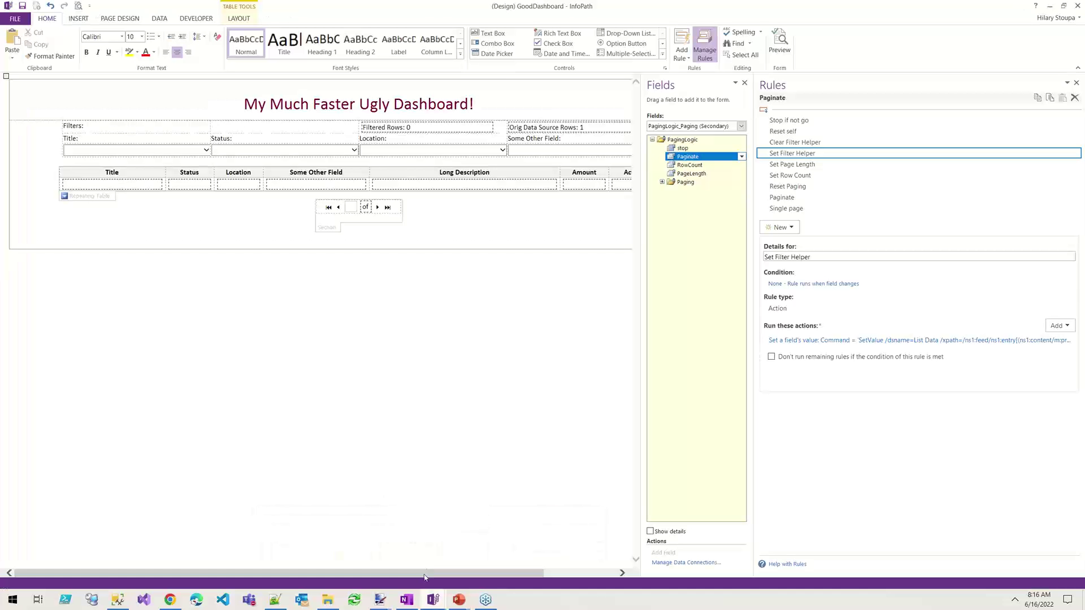
{"action": "mouse_move", "coordinate": [433, 600]}
{"action": "left_click", "coordinate": [325, 546]}
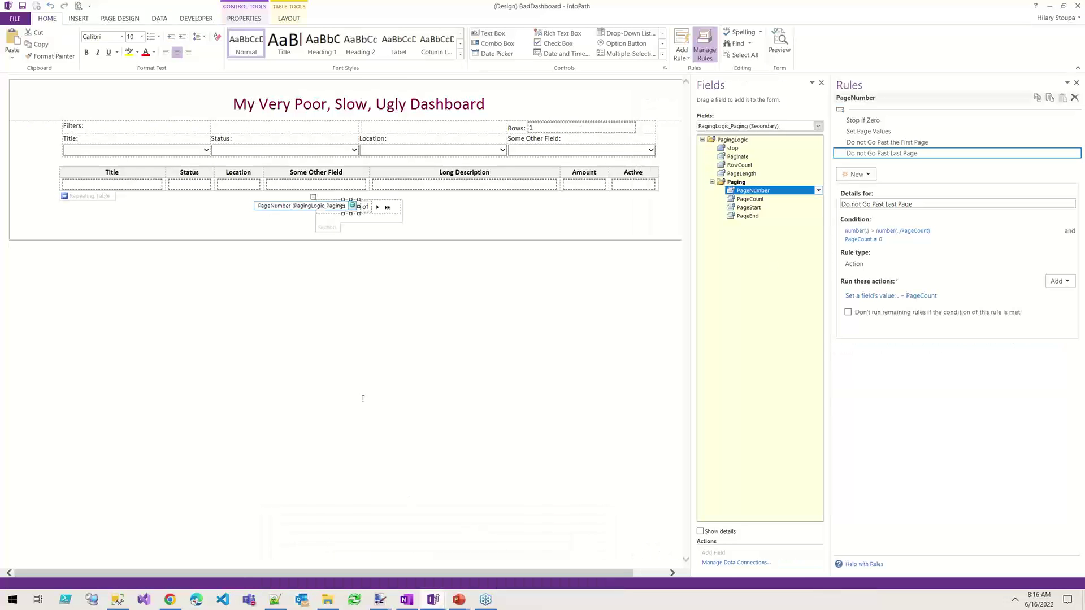
{"action": "left_click", "coordinate": [149, 199]}
{"action": "left_click", "coordinate": [91, 196]}
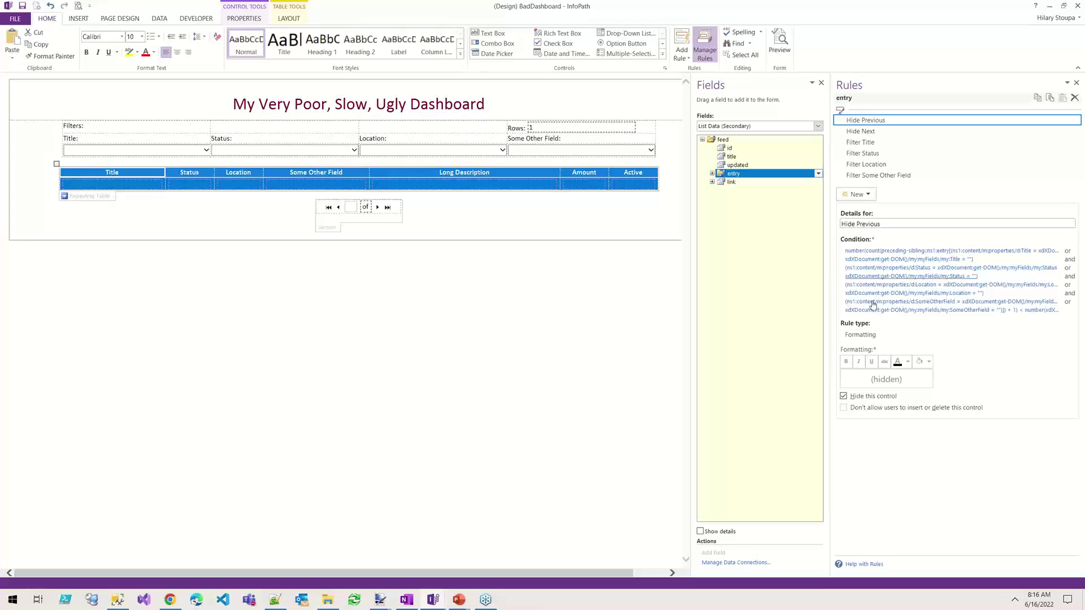
{"action": "left_click", "coordinate": [860, 142]}
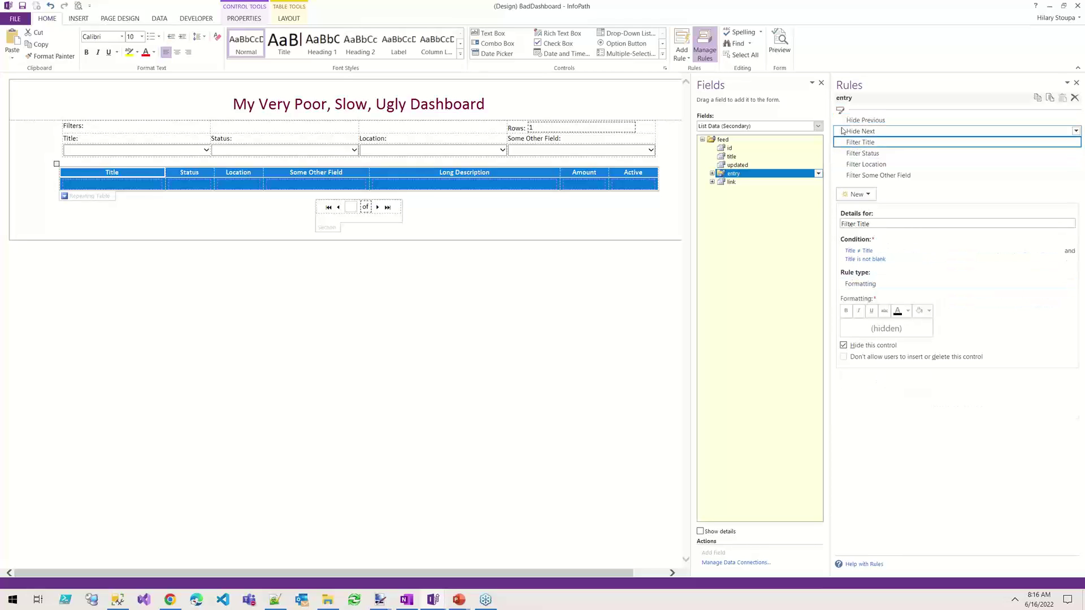
{"action": "left_click", "coordinate": [860, 122]}
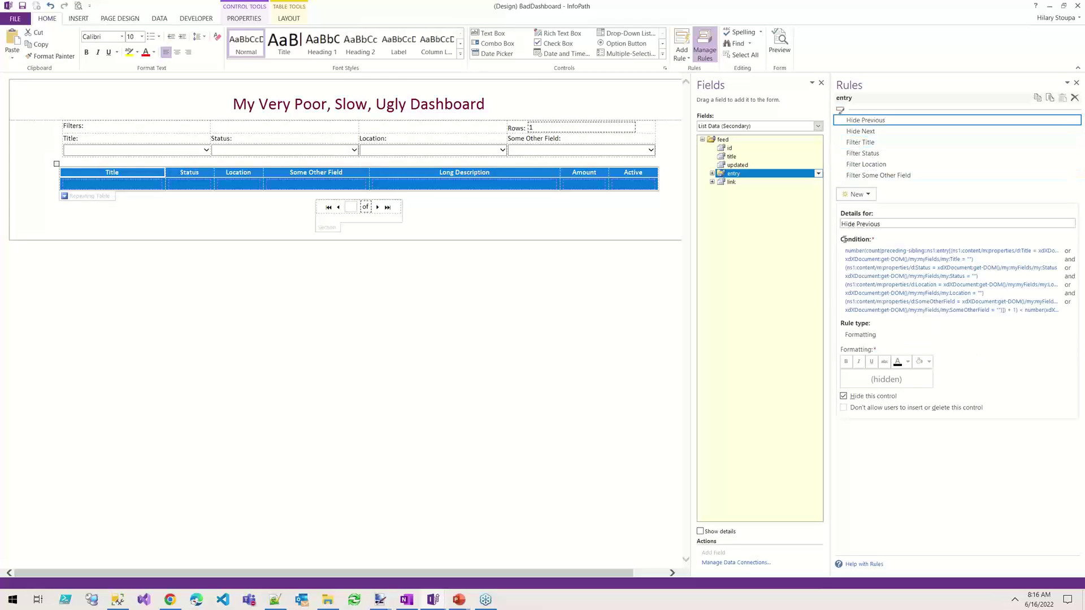
Step: Return to the GoodDashboard design and examine the Paginate field's rules one by one, from Set Page Length to Single page
{"action": "left_click", "coordinate": [438, 603]}
{"action": "left_click", "coordinate": [426, 567]}
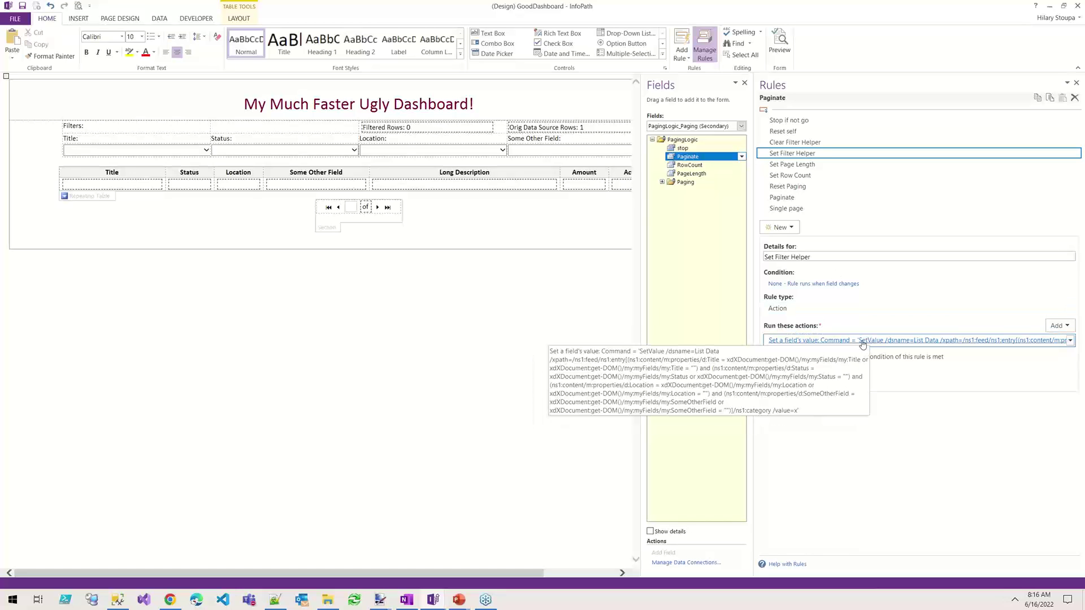
{"action": "left_click", "coordinate": [792, 165]}
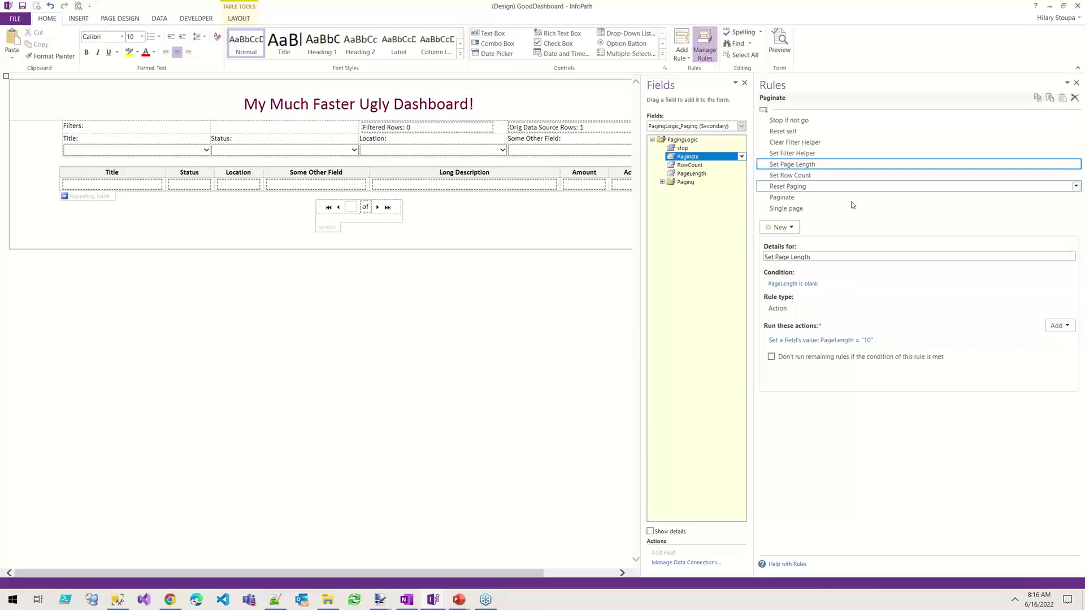
{"action": "left_click", "coordinate": [791, 175]}
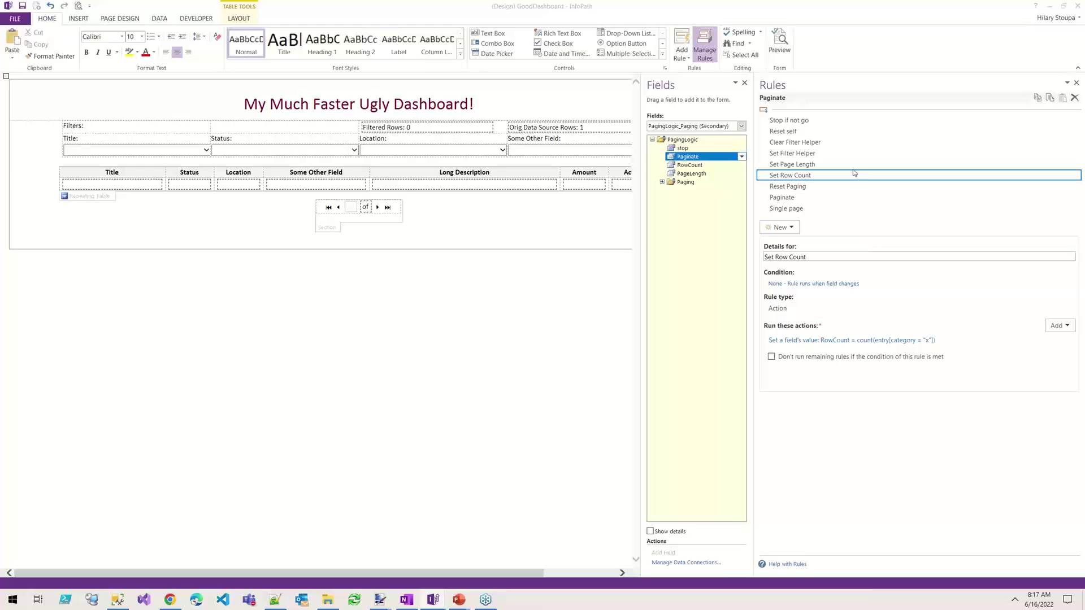
{"action": "left_click", "coordinate": [789, 187]}
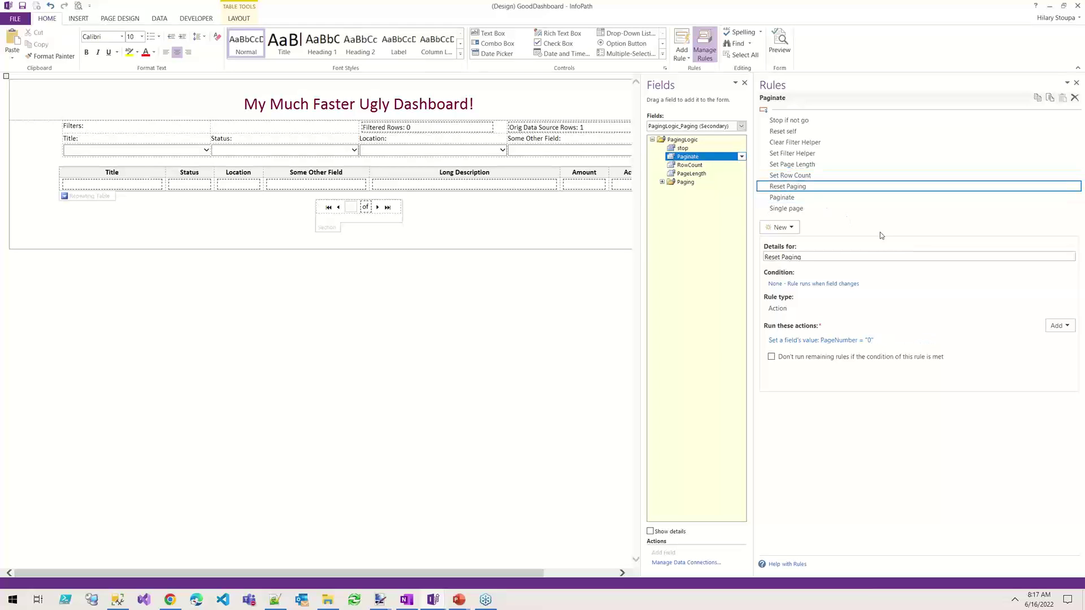
{"action": "left_click", "coordinate": [770, 199]}
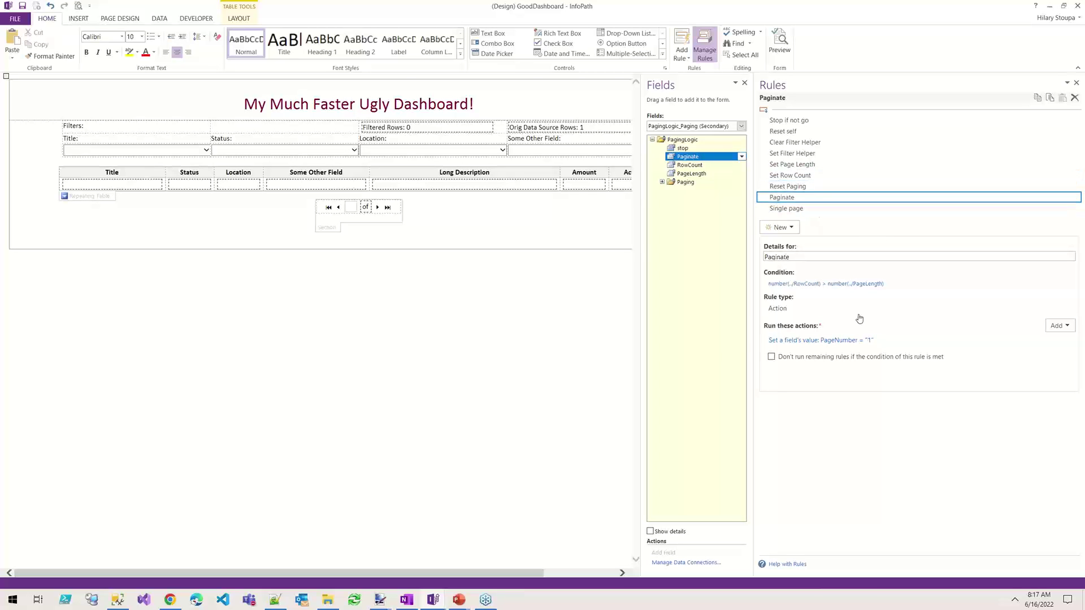
{"action": "left_click", "coordinate": [786, 209]}
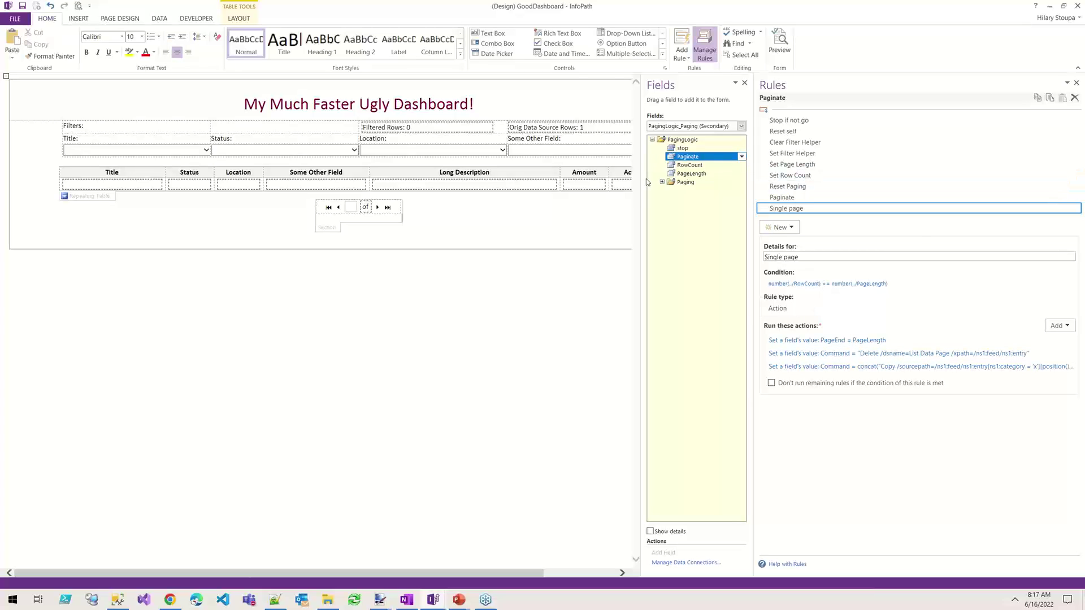
Step: Expand the Paging group of the PagingLogic_Paging data source and show the rules of its PageNumber field
{"action": "left_click", "coordinate": [663, 183]}
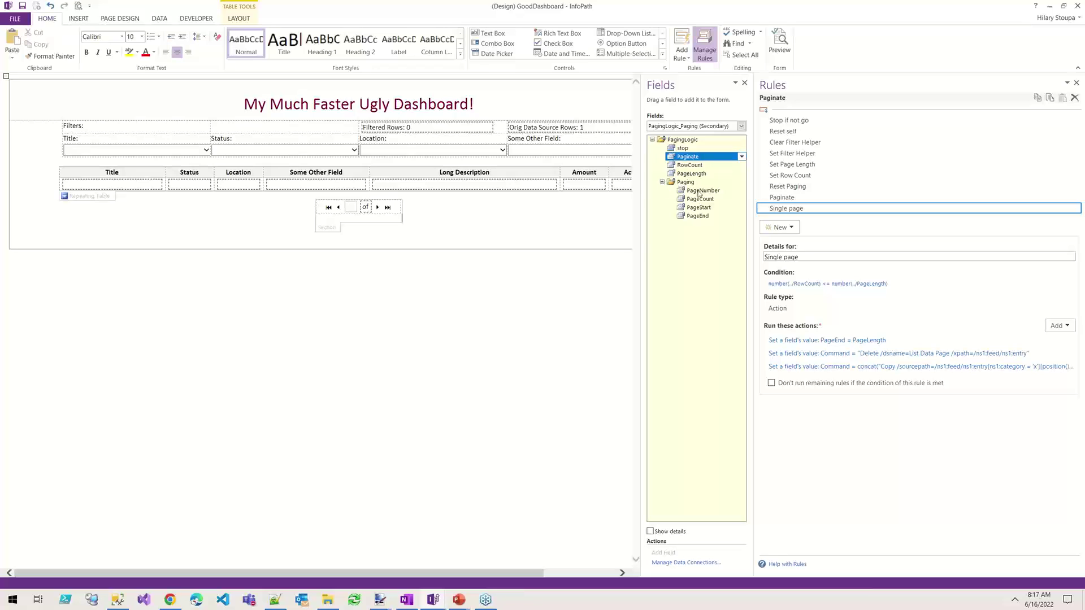
{"action": "left_click", "coordinate": [703, 191]}
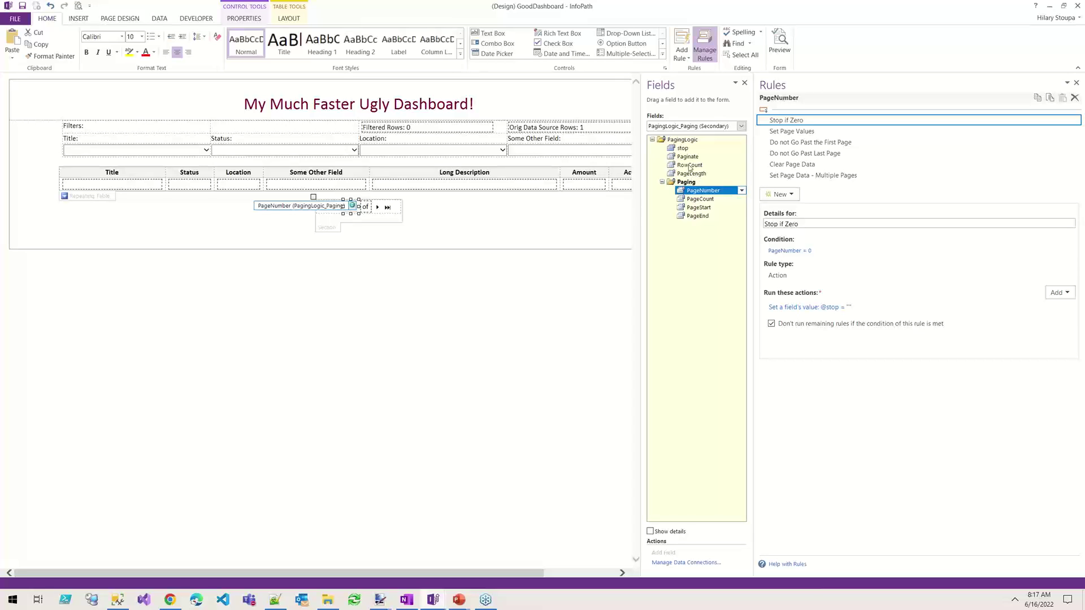
Step: Examine the Copy command formula in the Paginate field's Single page rule, then close its dialogs
{"action": "left_click", "coordinate": [688, 157]}
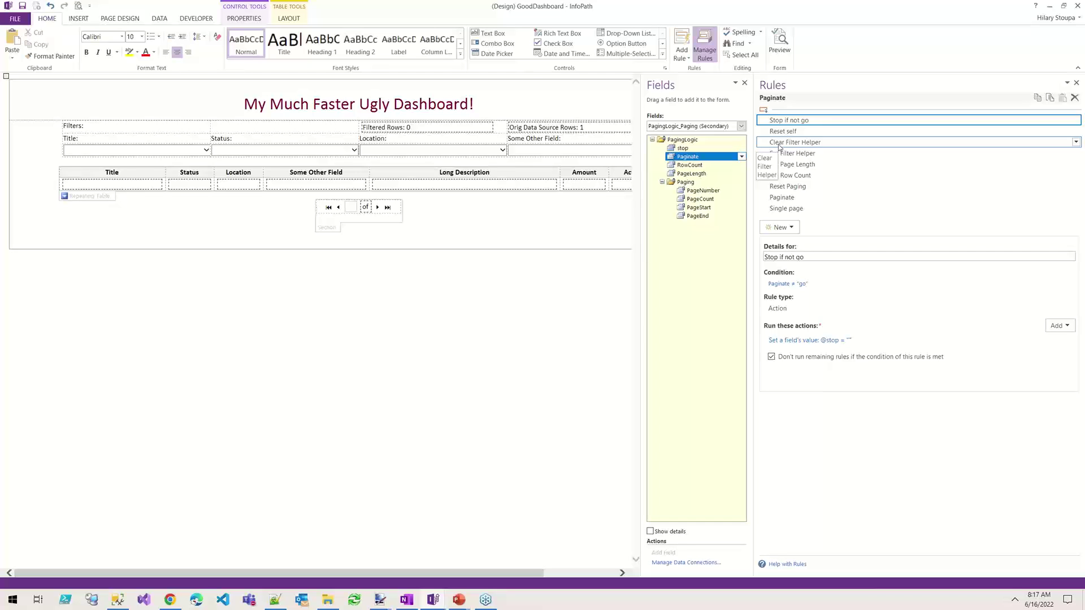
{"action": "left_click", "coordinate": [805, 209]}
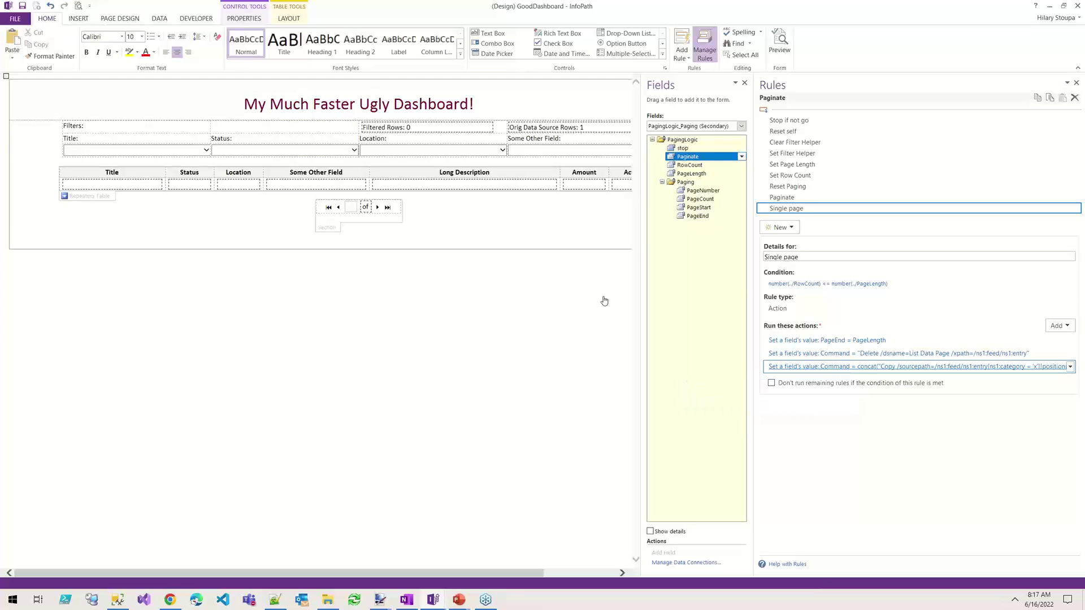
{"action": "left_click", "coordinate": [873, 368]}
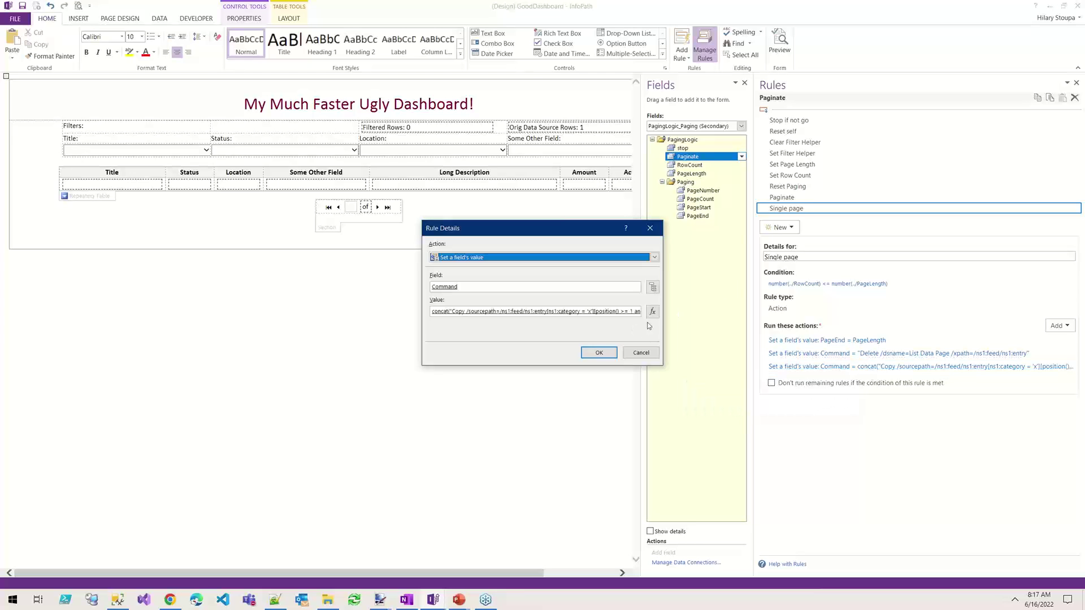
{"action": "left_click", "coordinate": [654, 312]}
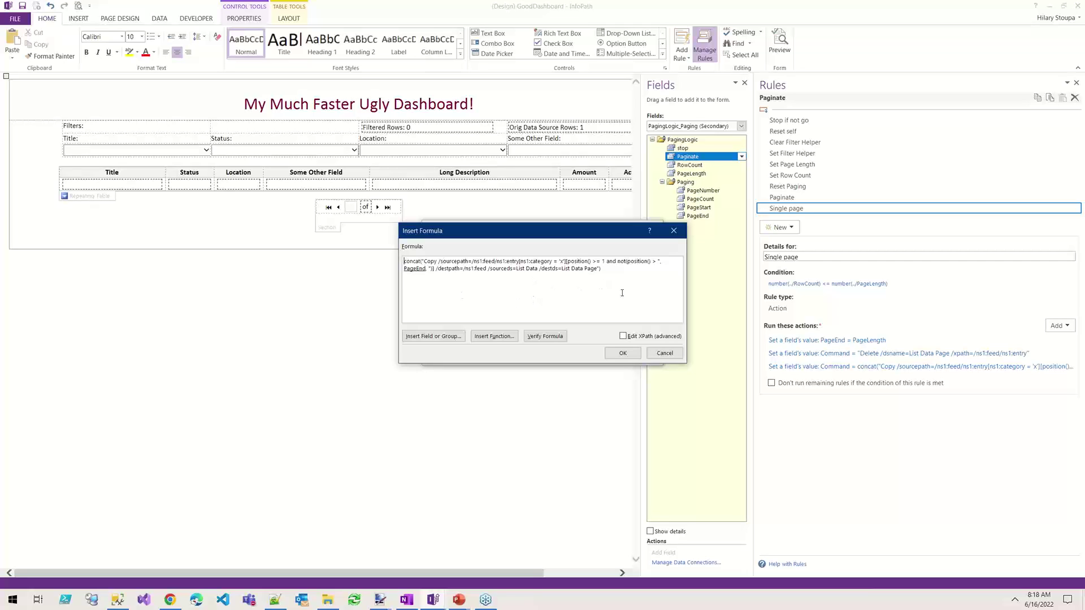
{"action": "left_click", "coordinate": [623, 353]}
{"action": "left_click", "coordinate": [600, 354]}
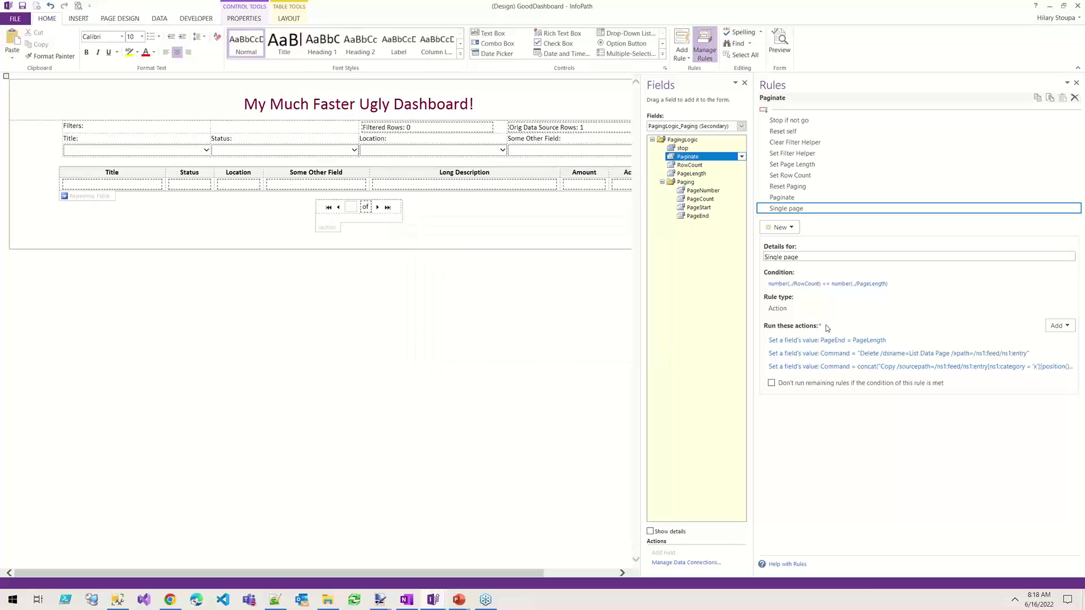
Step: Show the PageNumber field's rules and examine the Delete command in its Clear Page Data rule
{"action": "left_click", "coordinate": [703, 191]}
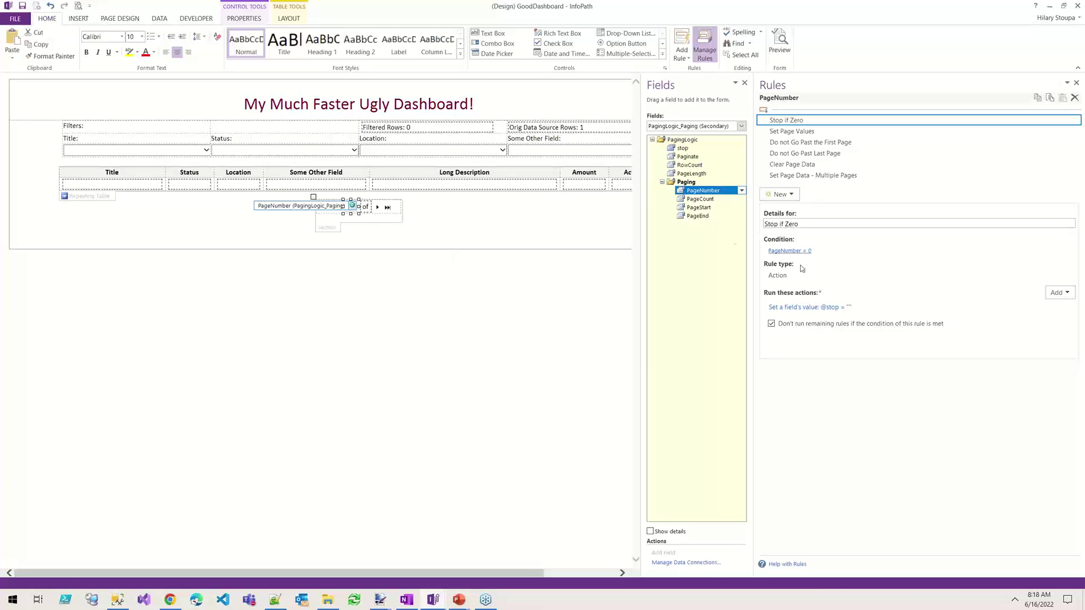
{"action": "left_click", "coordinate": [809, 165]}
{"action": "left_click", "coordinate": [812, 178]}
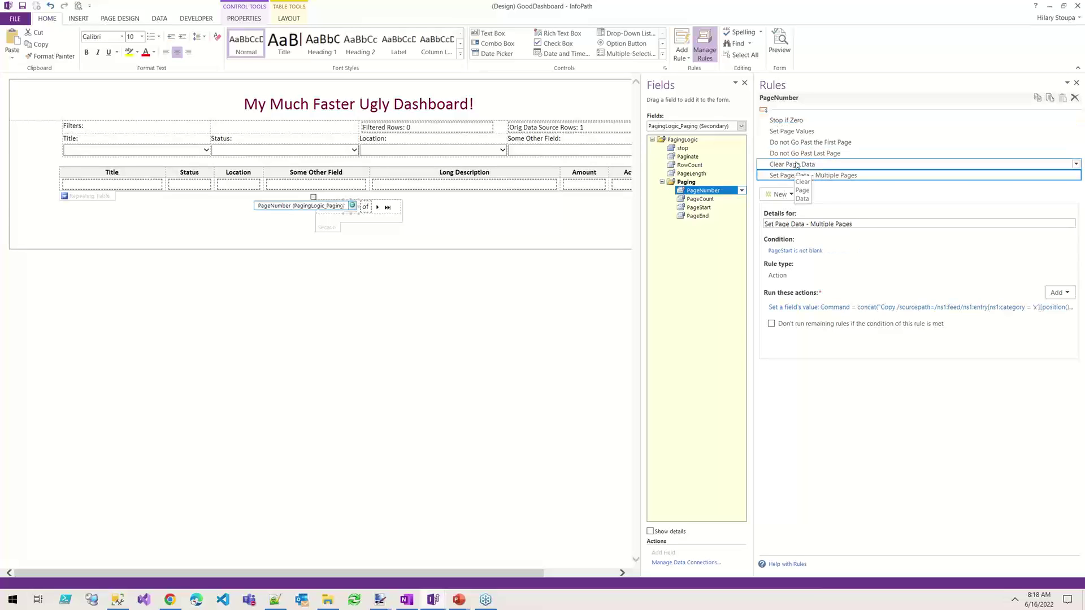
{"action": "left_click", "coordinate": [797, 165]}
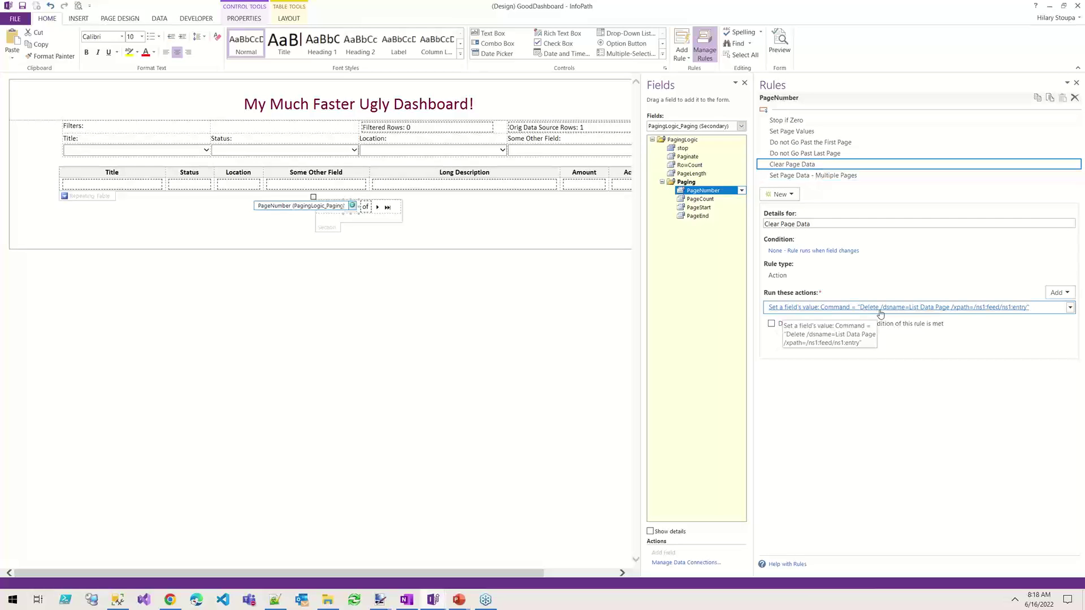
Step: Examine the Copy command formula with PageStart and PageEnd in the Set Page Data - Multiple Pages rule, then cancel out
{"action": "left_click", "coordinate": [813, 177]}
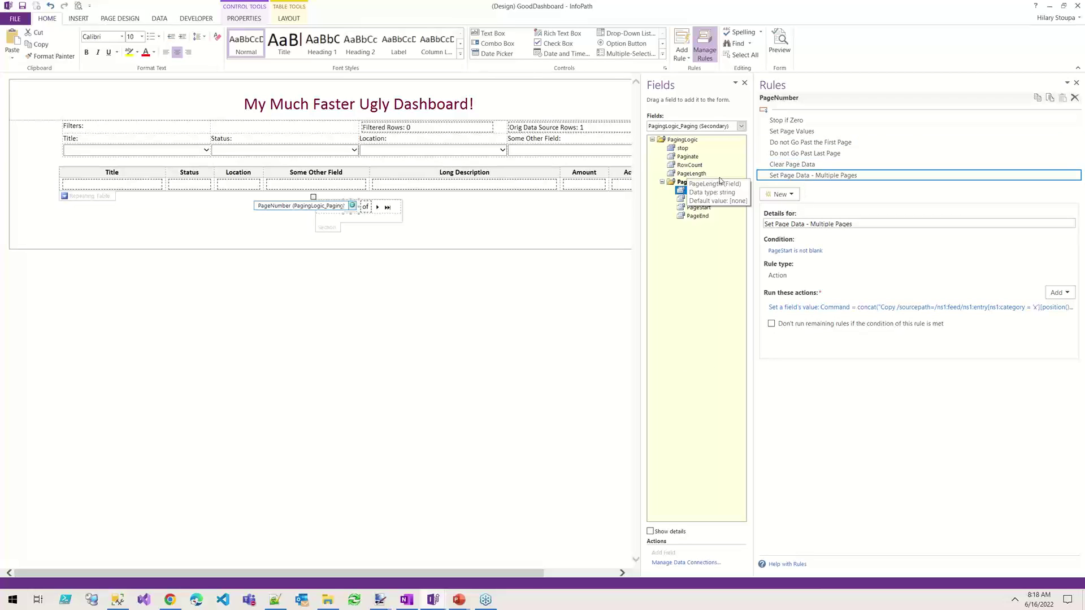
{"action": "left_click", "coordinate": [854, 307]}
{"action": "left_click", "coordinate": [650, 312]}
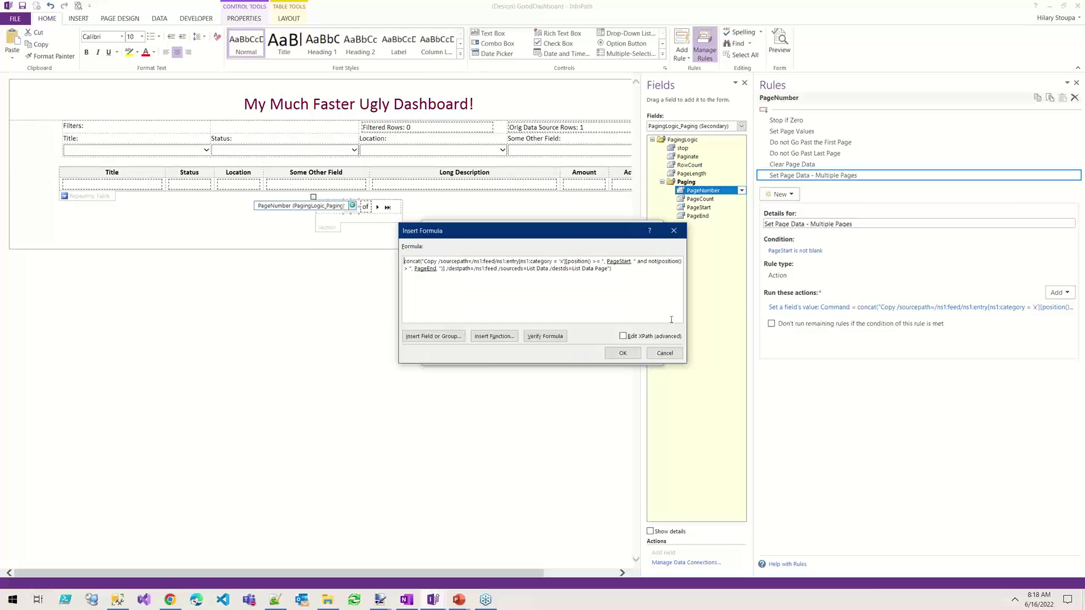
{"action": "left_click_drag", "start_coordinate": [553, 238], "coordinate": [485, 266]}
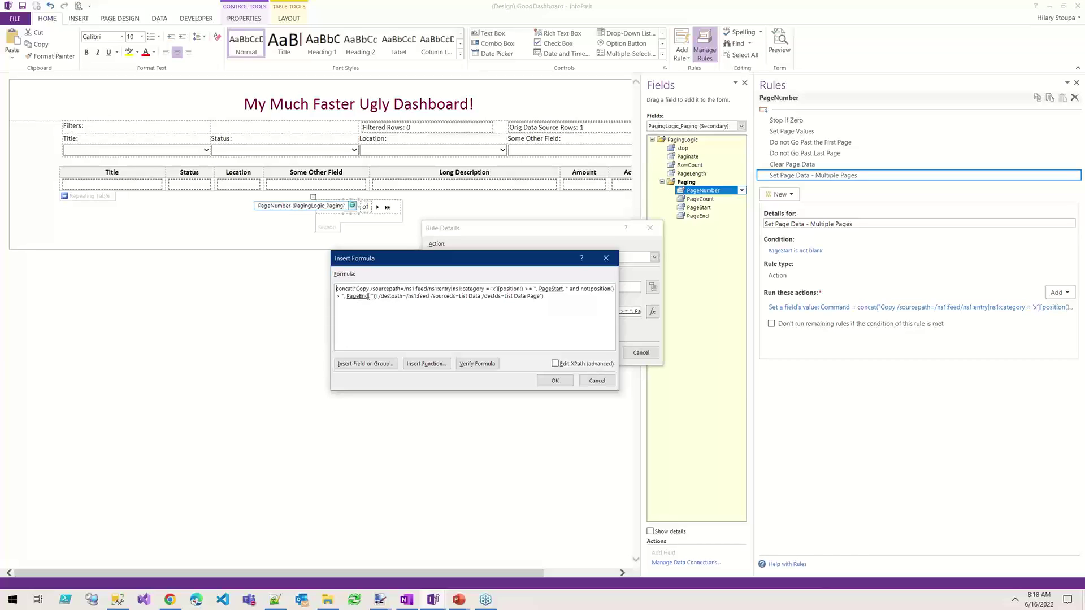
{"action": "left_click", "coordinate": [597, 381]}
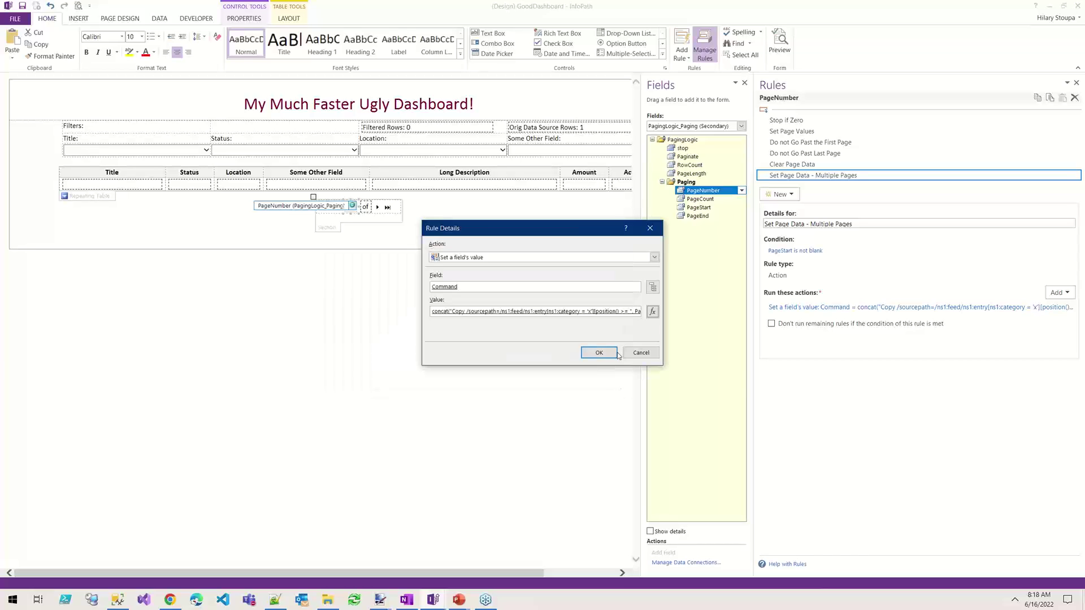
{"action": "left_click", "coordinate": [640, 352]}
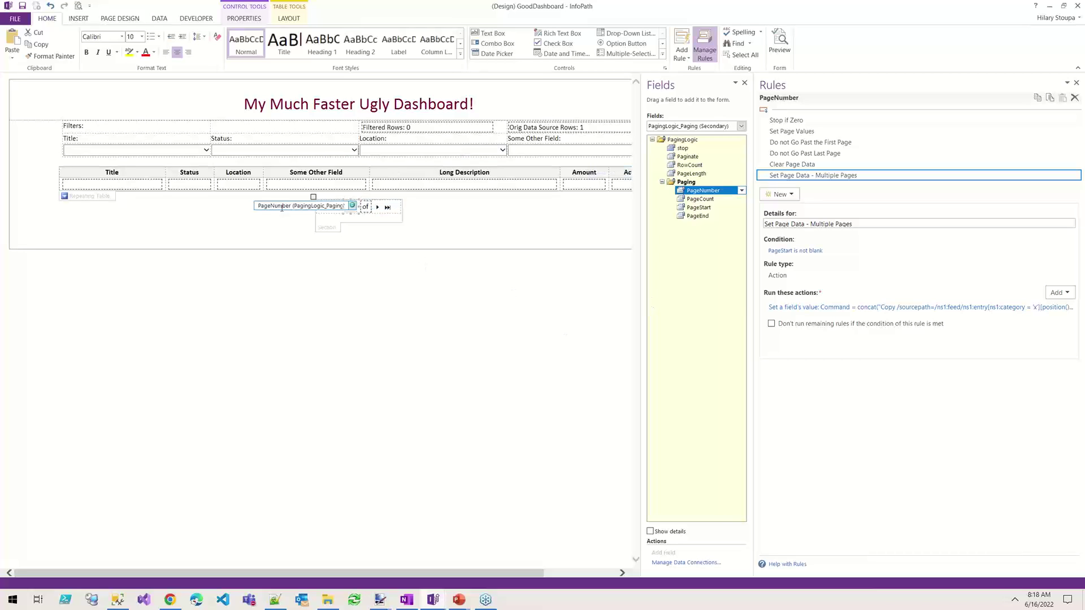
Step: Review the rules of the Paginate field, the PageNumber control and the Title filter dropdown in turn
{"action": "left_click", "coordinate": [690, 158]}
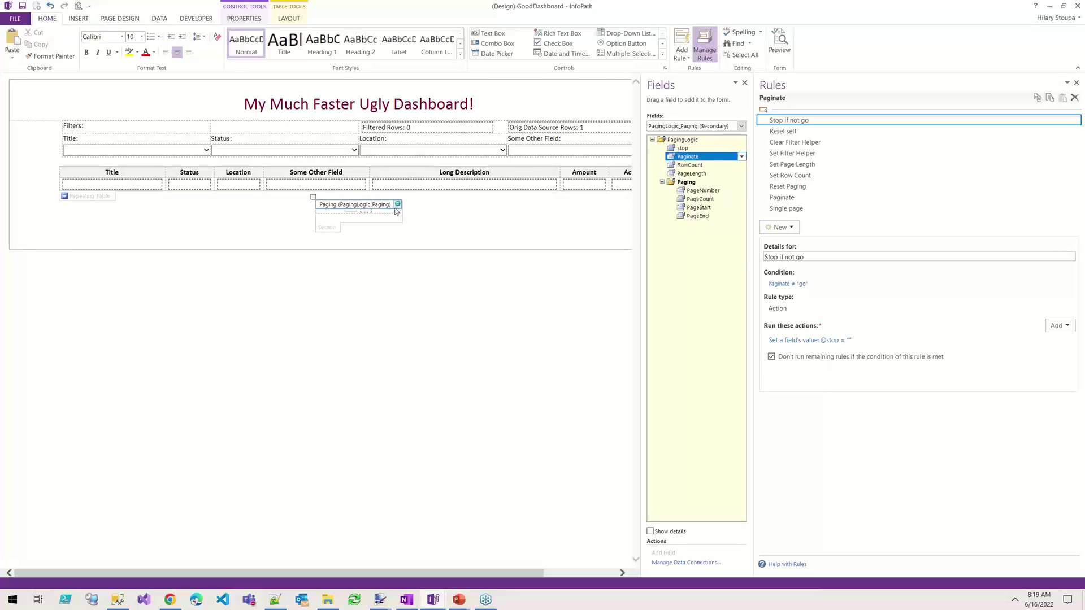
{"action": "left_click", "coordinate": [446, 211]}
{"action": "left_click", "coordinate": [351, 207]}
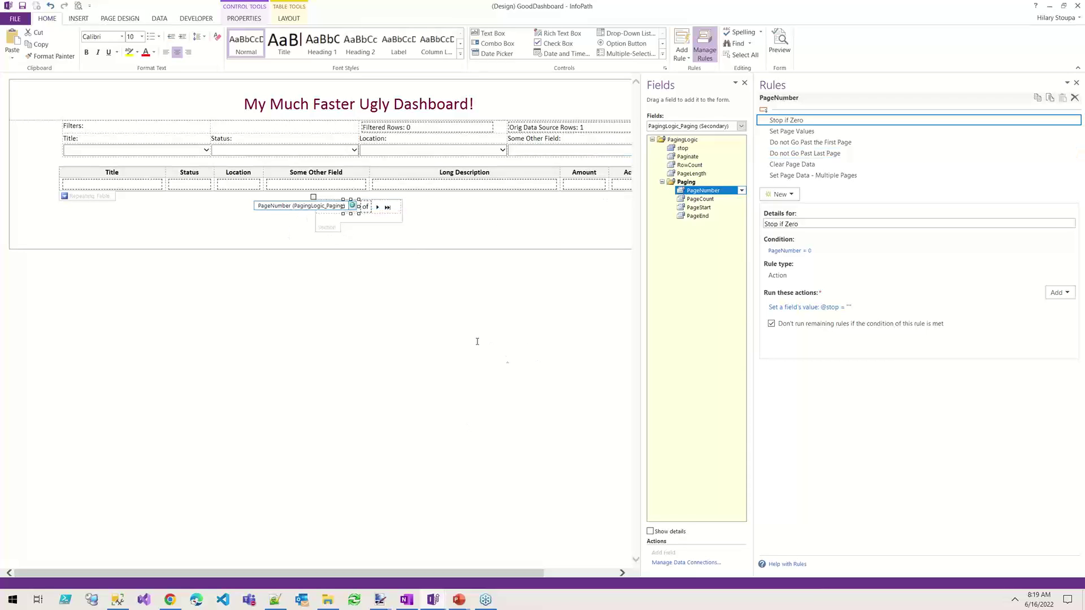
{"action": "left_click", "coordinate": [111, 150]}
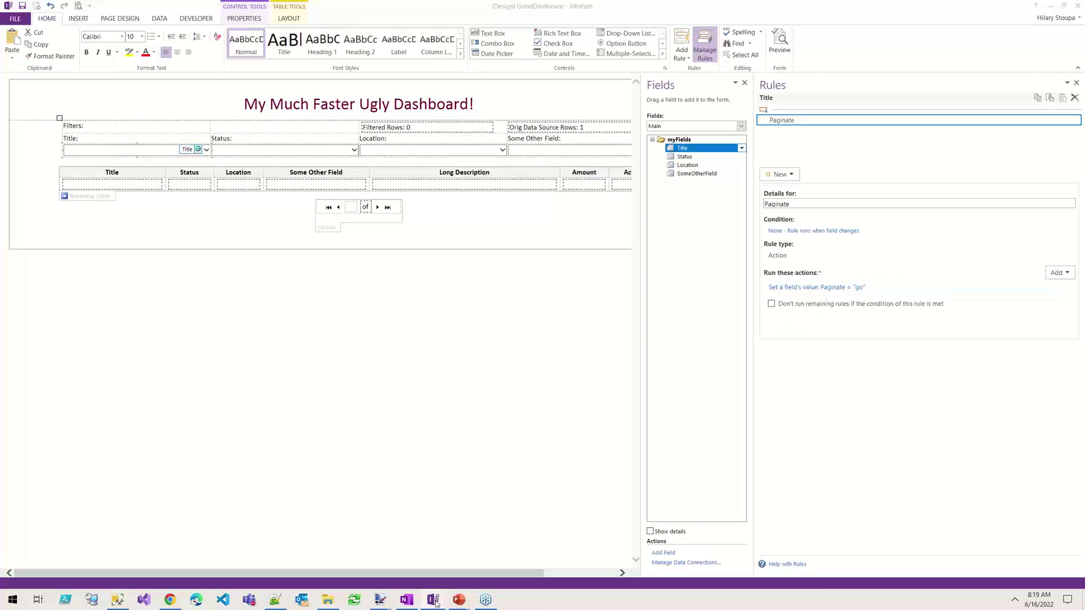
Step: Switch to the BadDashboard design and check the Paginate rules on its Location and Some Other Field filter dropdowns
{"action": "mouse_move", "coordinate": [438, 601]}
{"action": "left_click", "coordinate": [341, 565]}
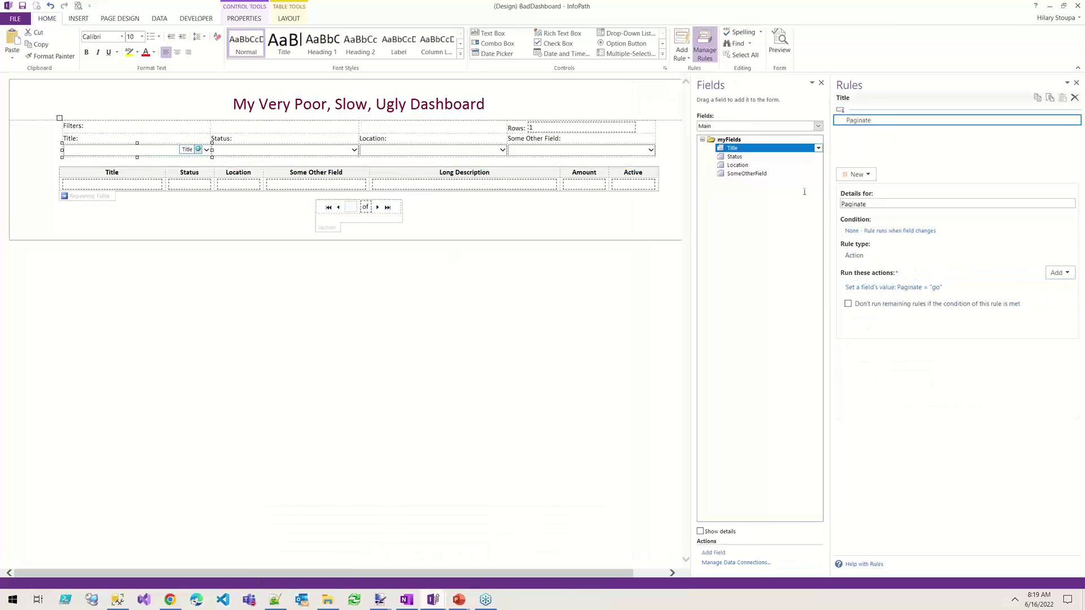
{"action": "left_click", "coordinate": [388, 146]}
{"action": "left_click", "coordinate": [565, 149]}
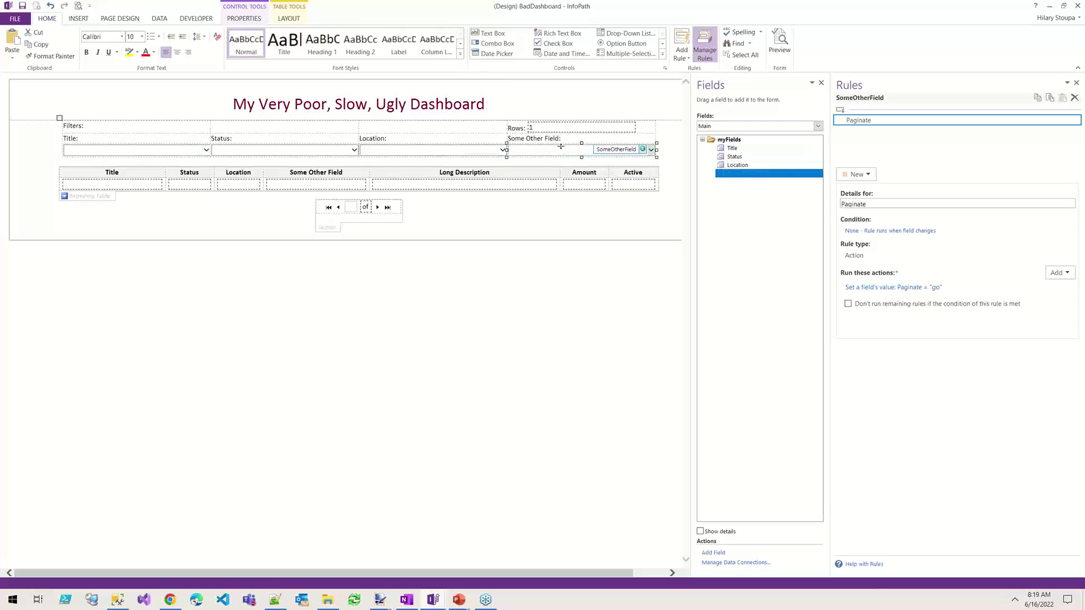
Step: Examine the Hide Previous, Hide Next and Filter Title formatting rules on BadDashboard's repeating table
{"action": "left_click", "coordinate": [93, 198]}
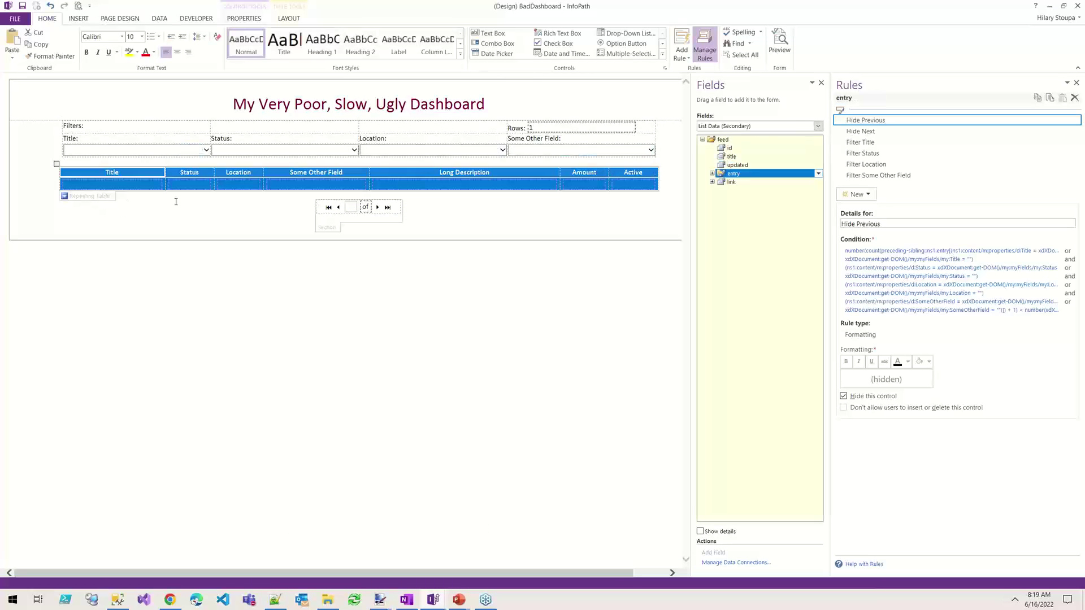
{"action": "left_click", "coordinate": [863, 131]}
{"action": "left_click", "coordinate": [873, 145]}
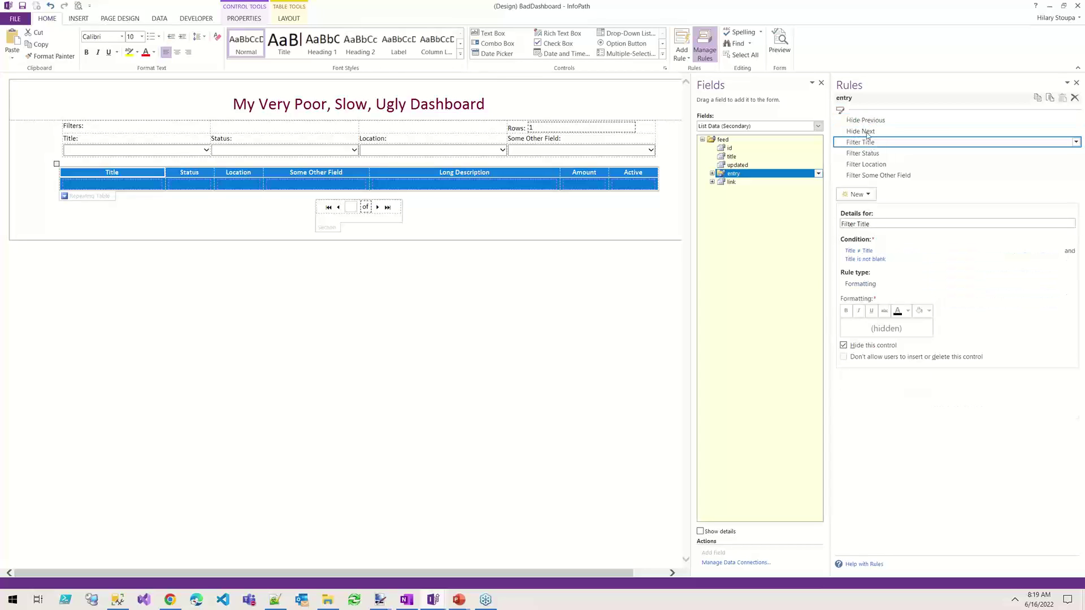
{"action": "left_click", "coordinate": [869, 130]}
{"action": "left_click", "coordinate": [868, 122]}
{"action": "left_click", "coordinate": [860, 131]}
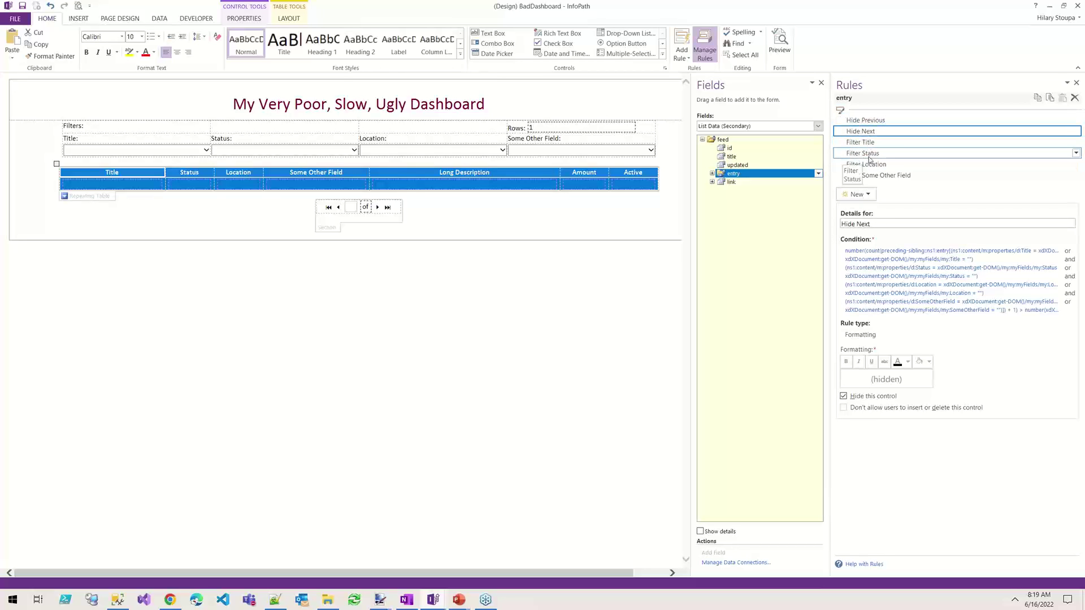
Step: Check the rules of the Title, Status, Location and Some Other Field filter dropdowns one after another
{"action": "left_click", "coordinate": [85, 150]}
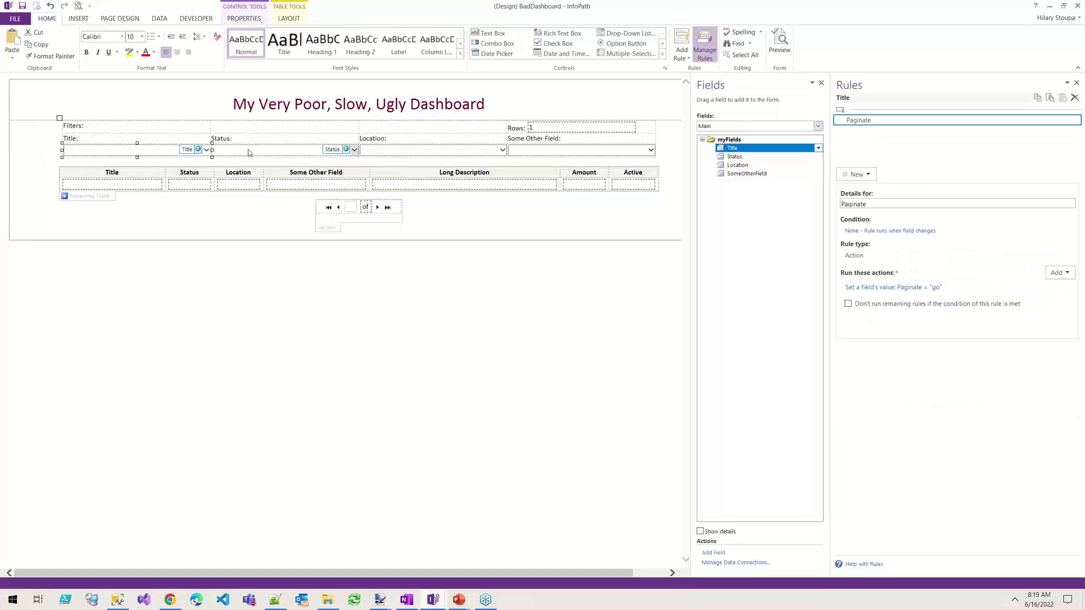
{"action": "left_click", "coordinate": [251, 151]}
{"action": "left_click", "coordinate": [405, 151]}
{"action": "left_click", "coordinate": [584, 148]}
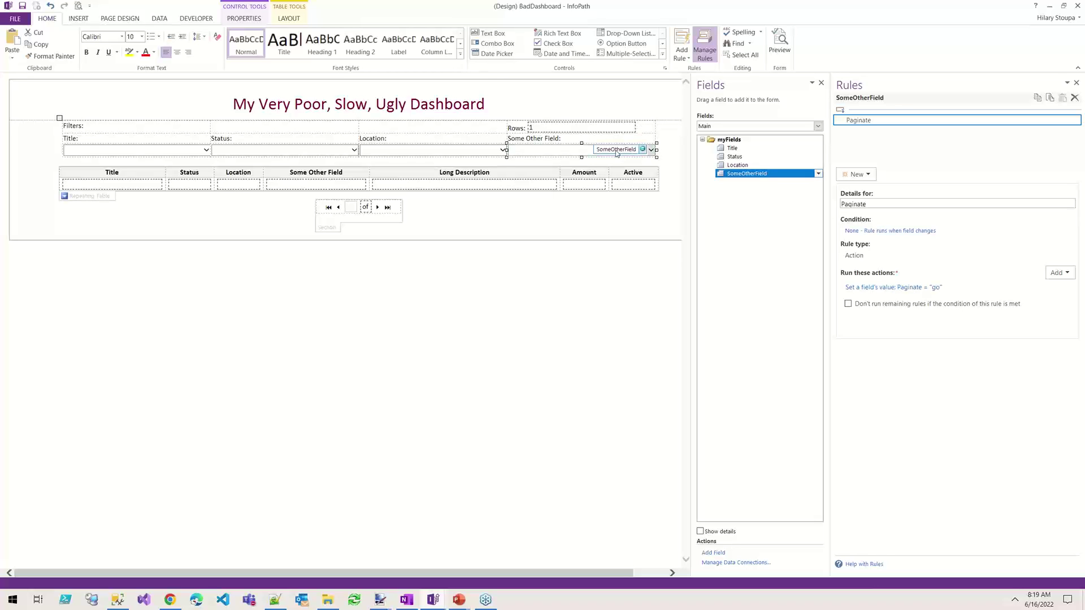
Step: Return to the GoodDashboard design and select its repeating table to compare the rules
{"action": "left_click", "coordinate": [435, 600]}
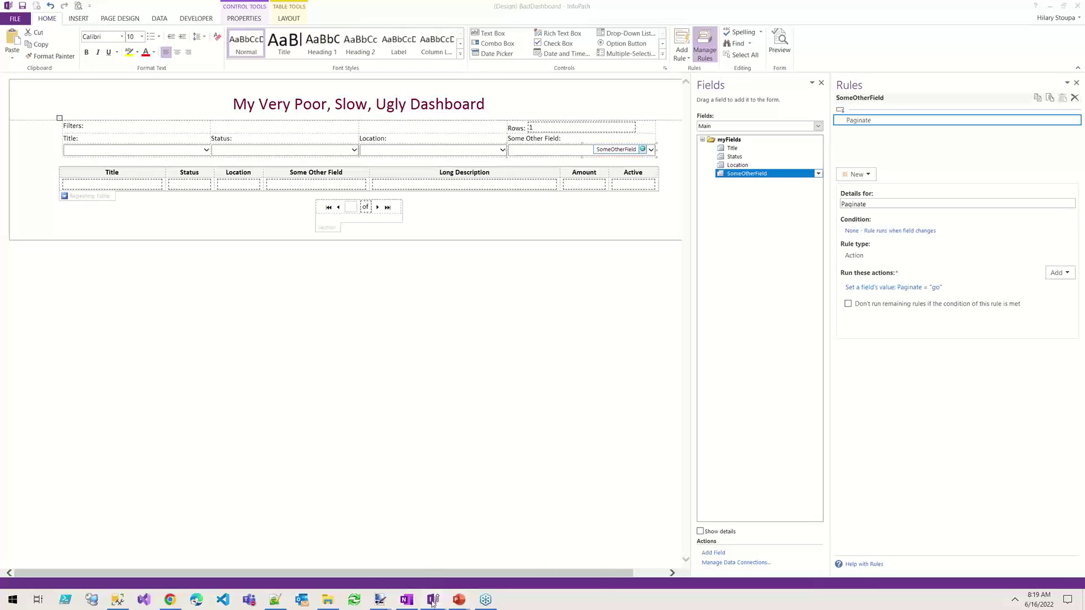
{"action": "left_click", "coordinate": [457, 559]}
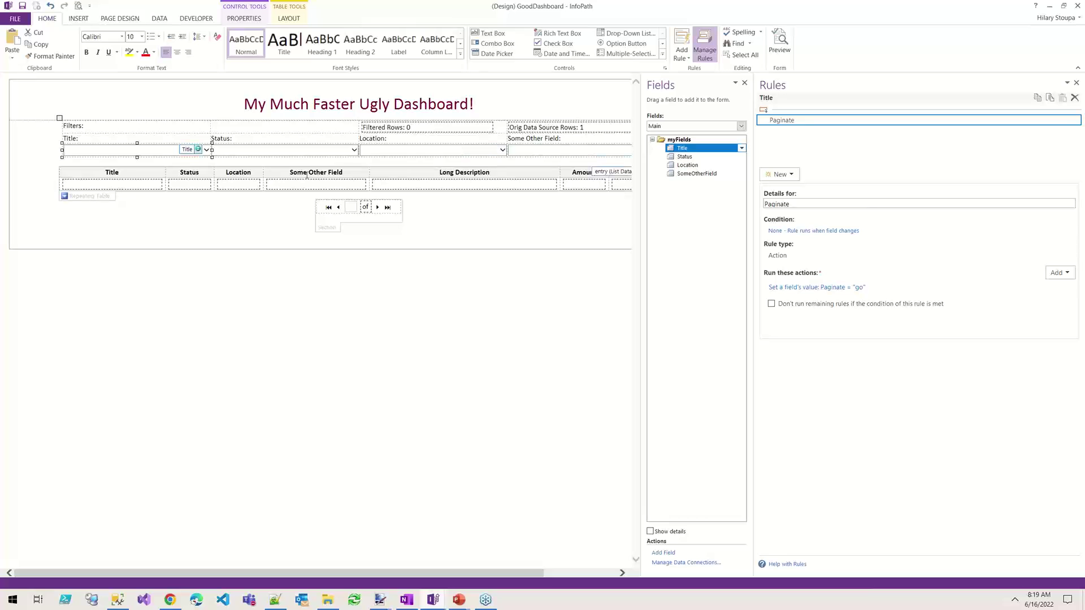
{"action": "left_click", "coordinate": [85, 196]}
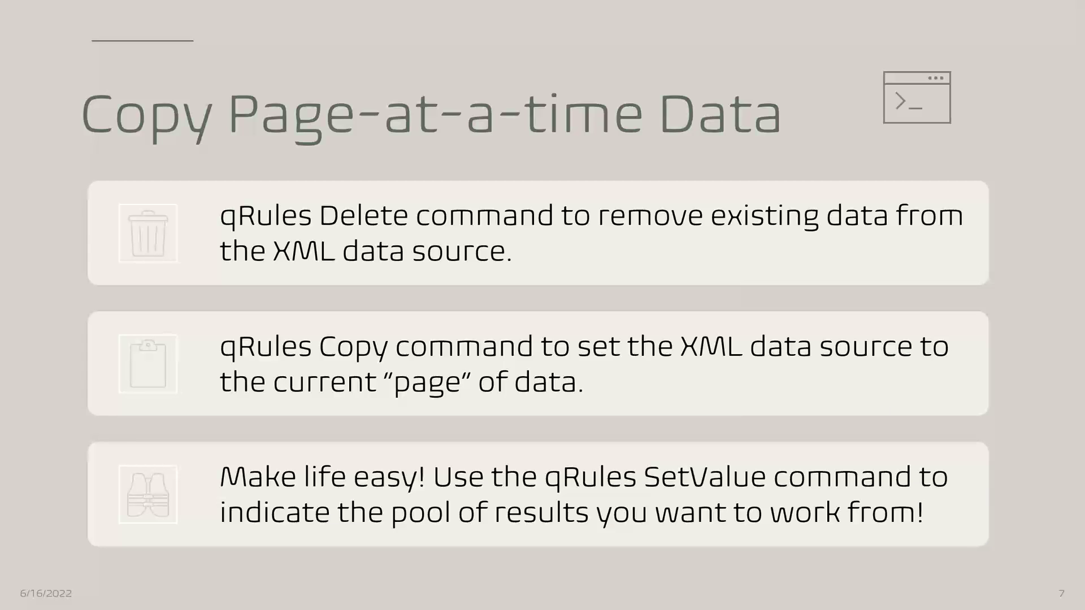
{"action": "key", "text": "Right"}
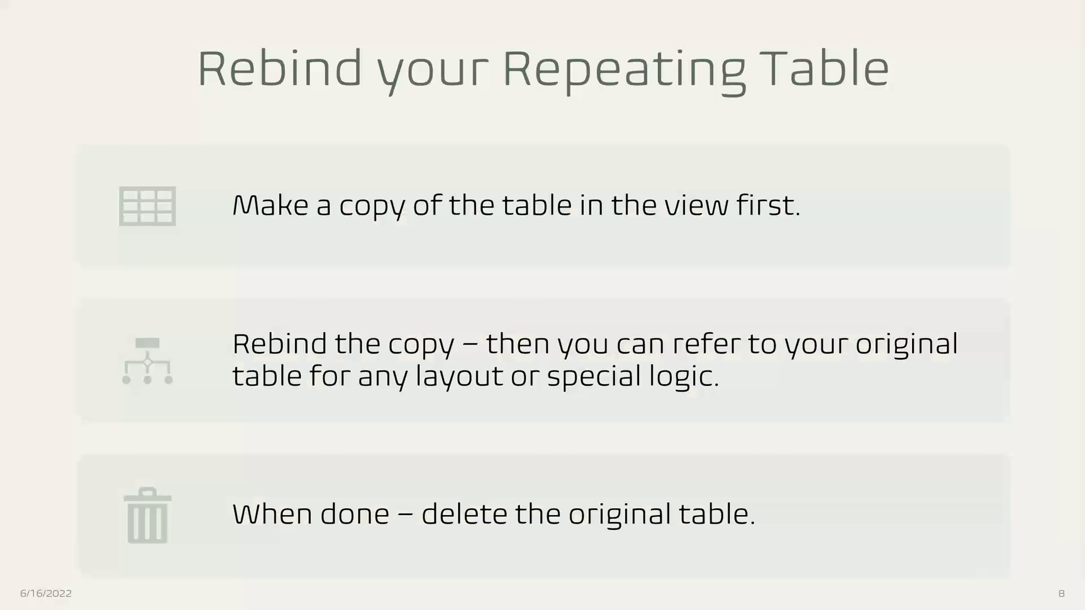